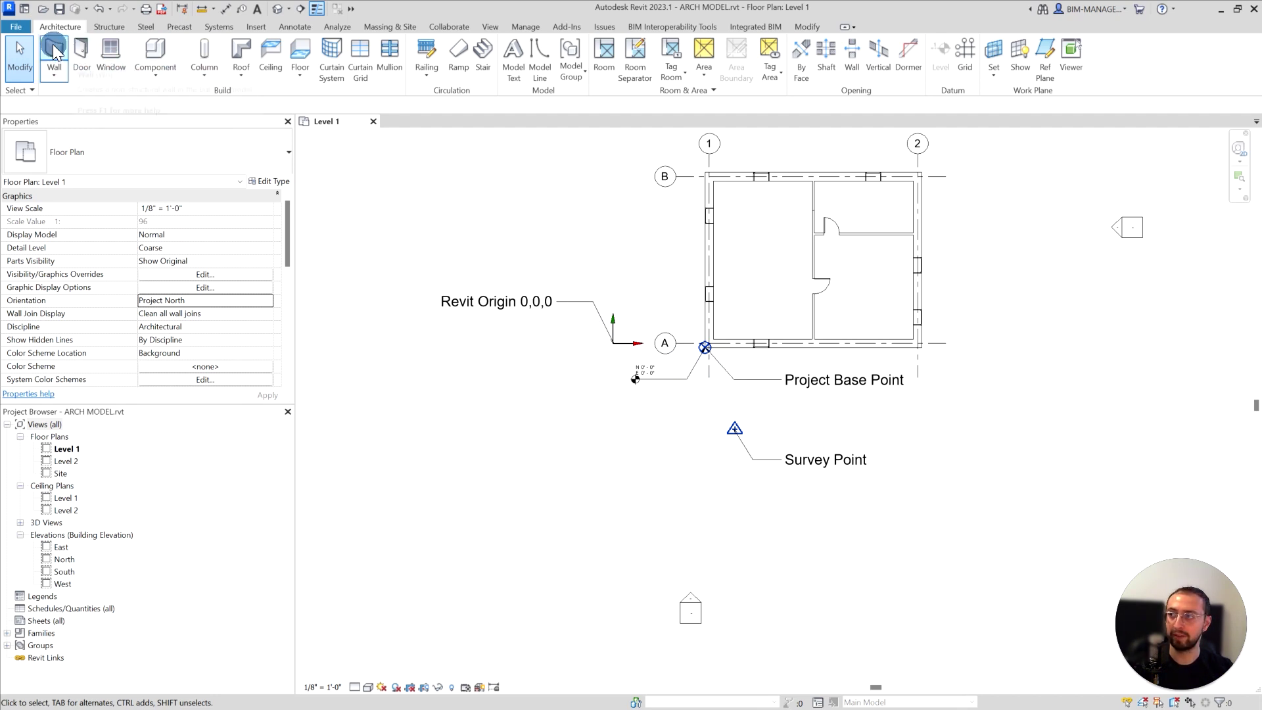
- Open the model's export options, then close them without exporting
{"action": "left_click", "coordinate": [25, 32]}
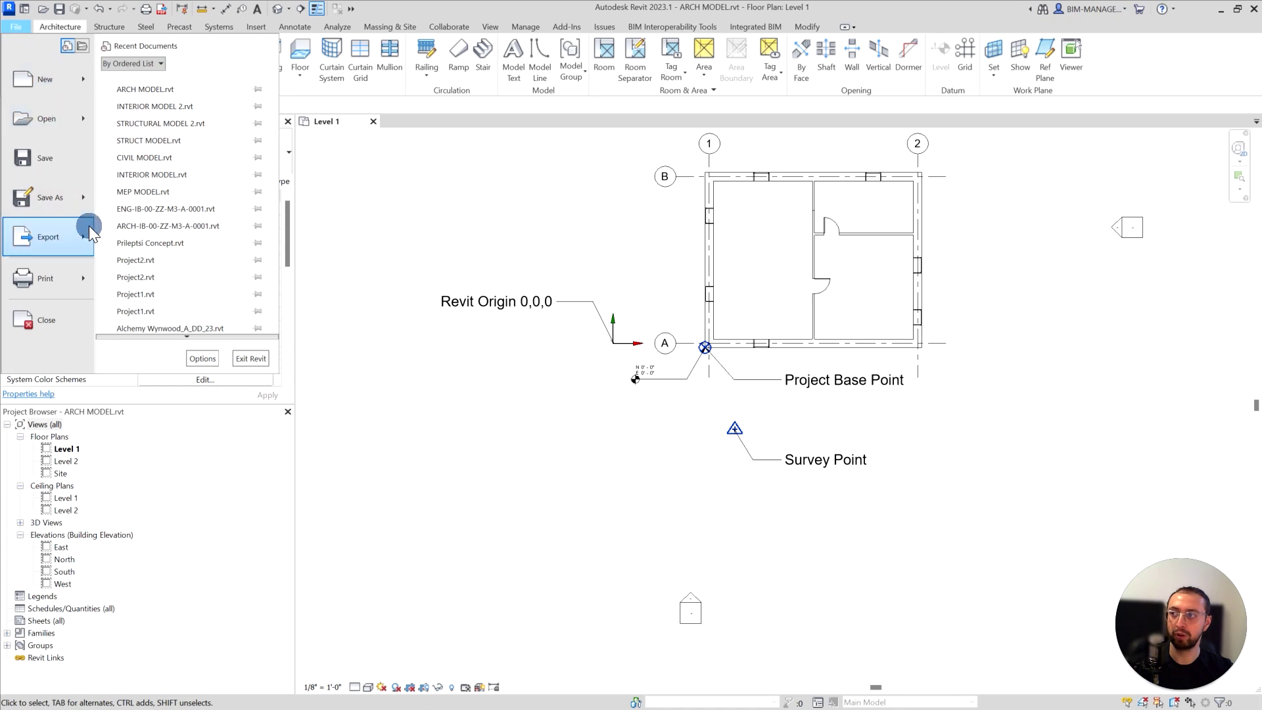
{"action": "mouse_move", "coordinate": [84, 230]}
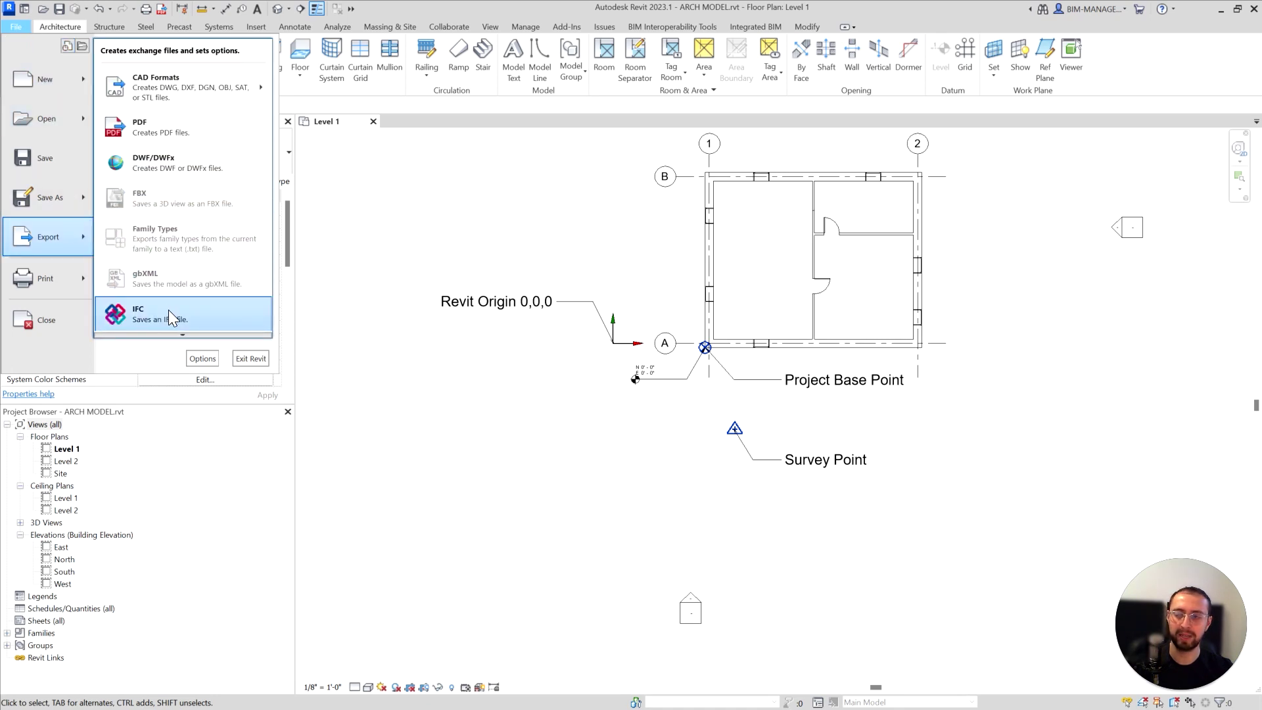
{"action": "left_click", "coordinate": [316, 326]}
{"action": "left_click", "coordinate": [349, 333]}
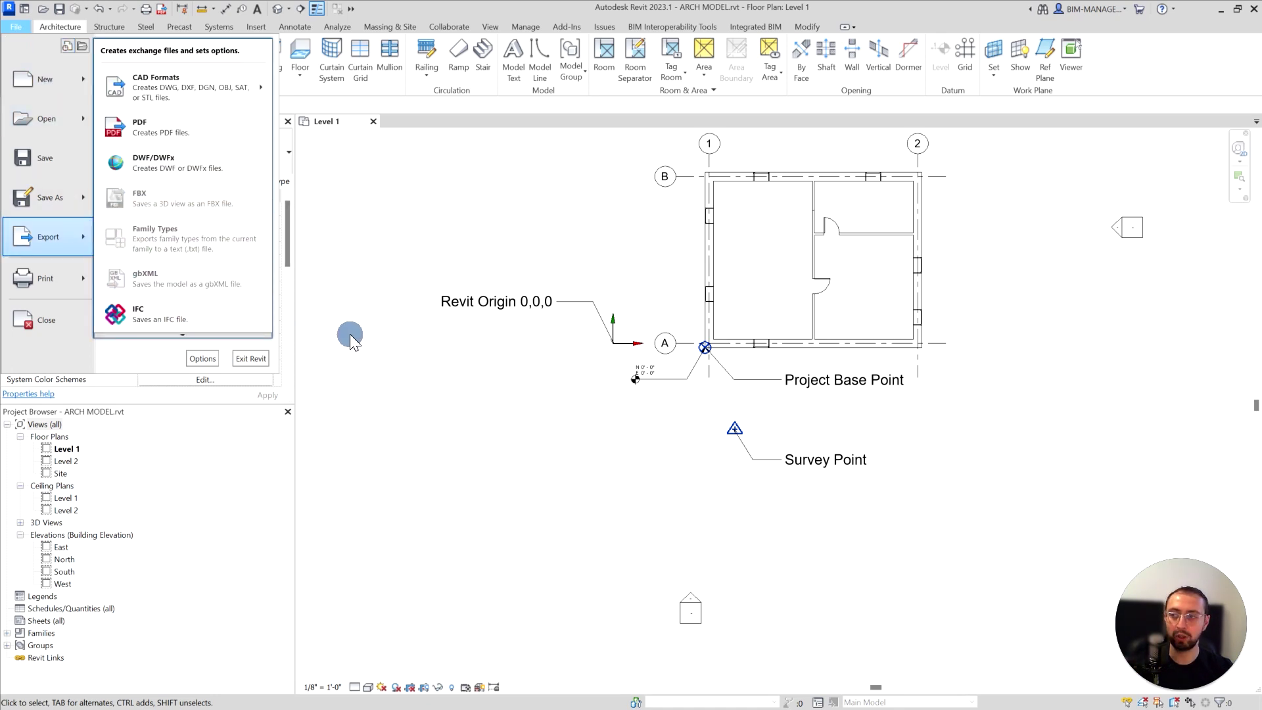
- Switch the plan orientation to True North, then back to Project North
{"action": "left_click", "coordinate": [266, 302]}
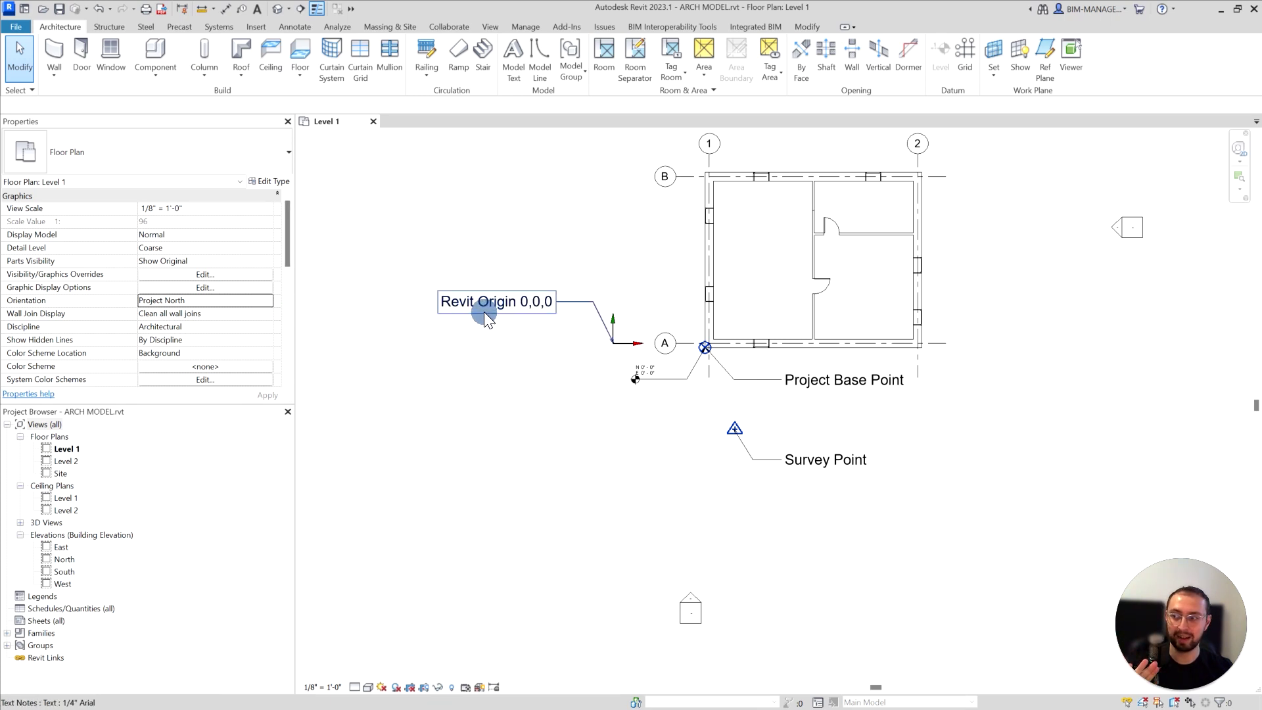
{"action": "left_click", "coordinate": [268, 302]}
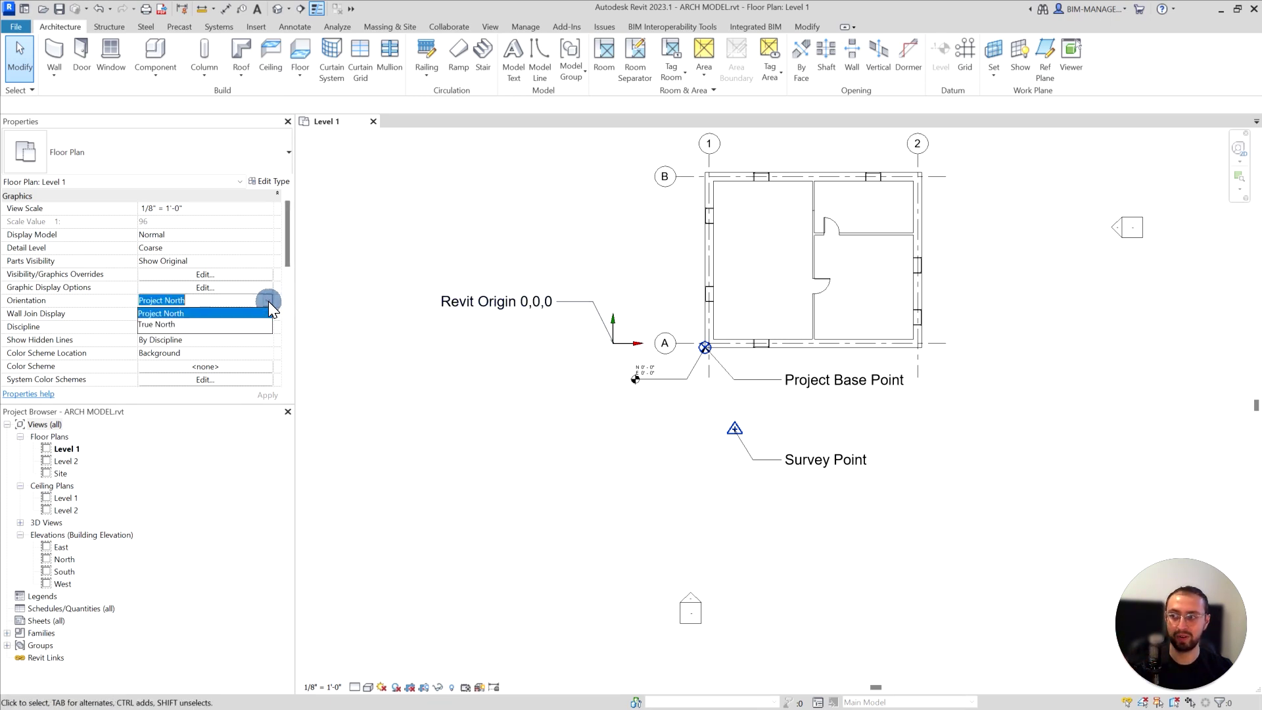
{"action": "left_click", "coordinate": [241, 324]}
{"action": "left_click", "coordinate": [646, 351]}
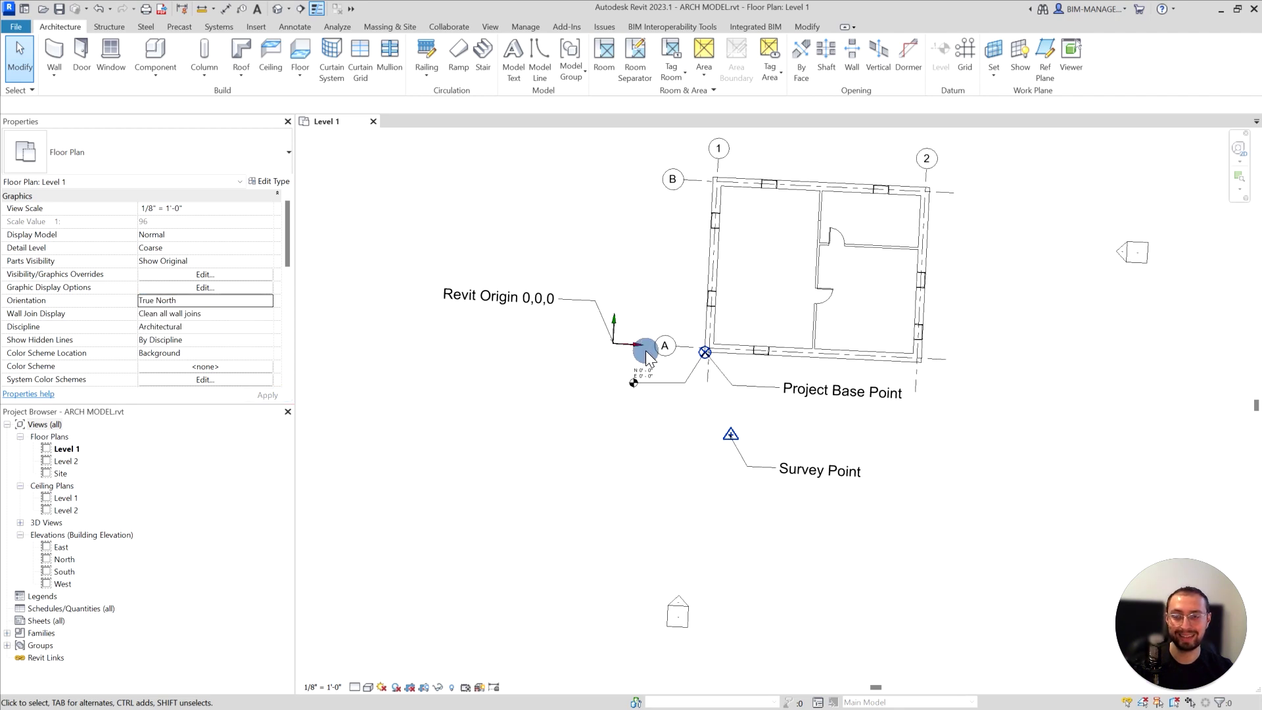
{"action": "left_click", "coordinate": [268, 301]}
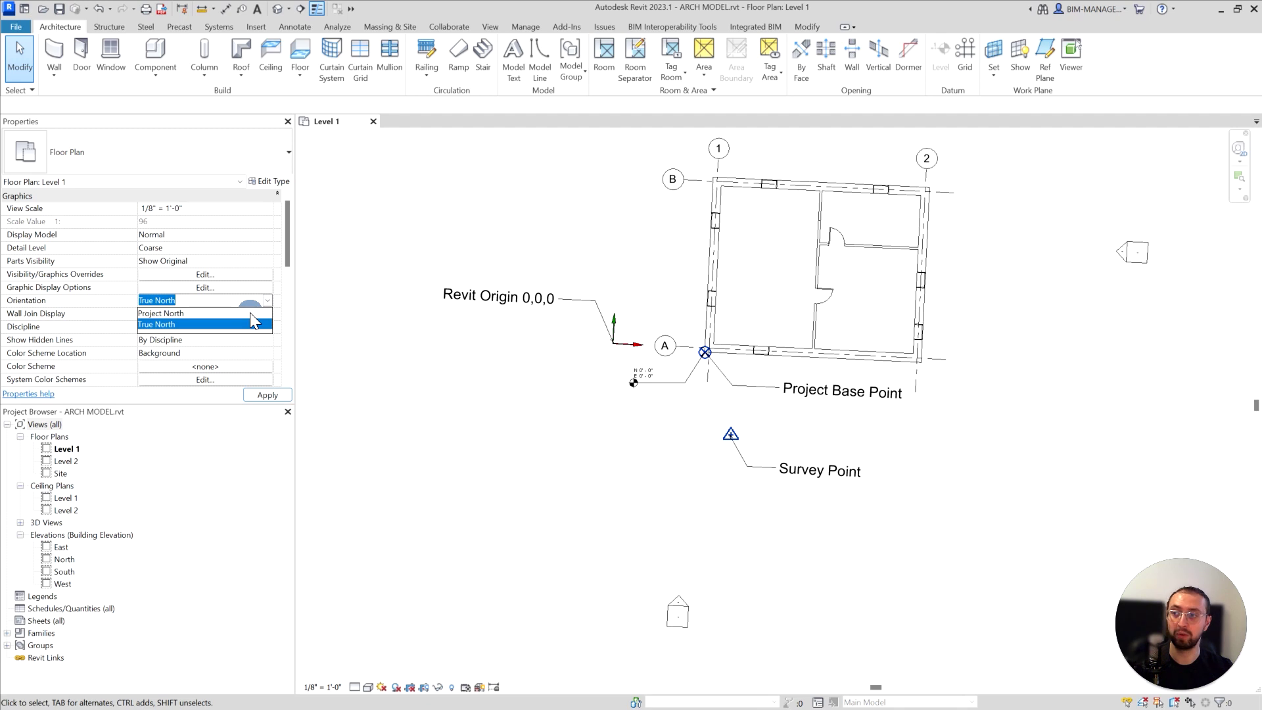
{"action": "left_click", "coordinate": [250, 313]}
{"action": "left_click", "coordinate": [542, 334]}
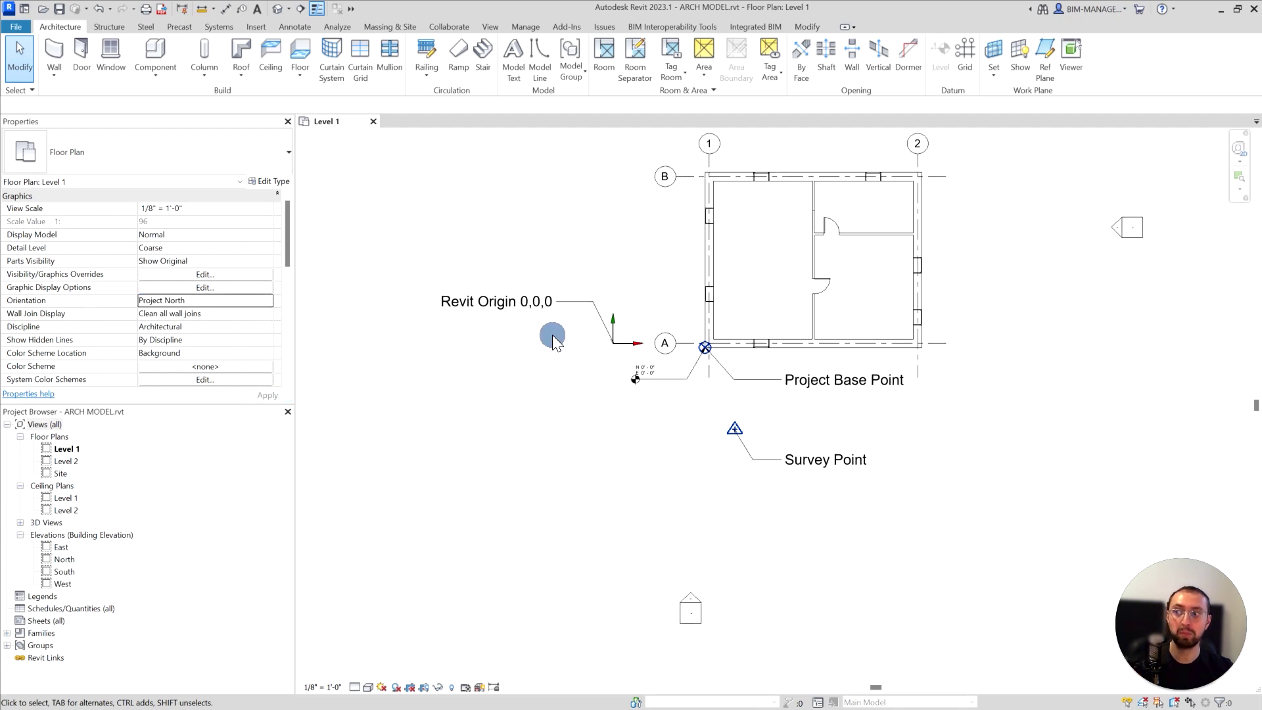
- Start an IFC export of ARCH MODEL using the IFC 2x3 Coordination View 2.0 setup
{"action": "left_click", "coordinate": [14, 30]}
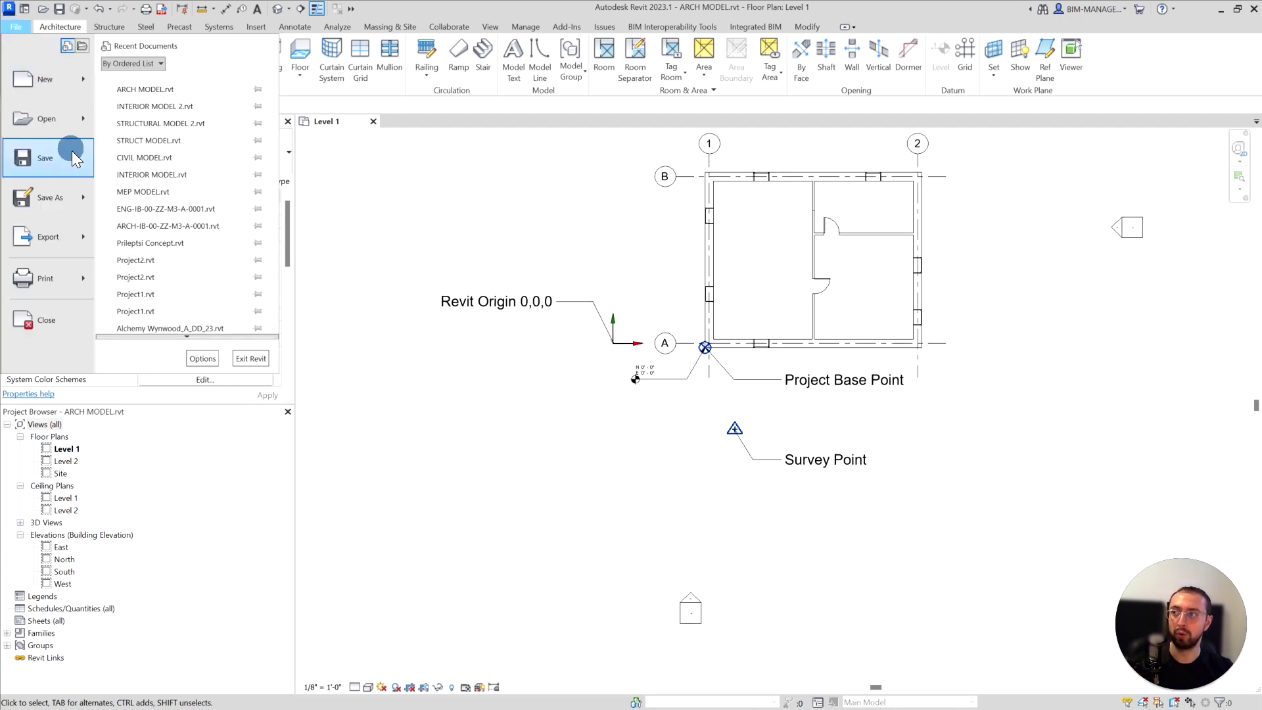
{"action": "left_click", "coordinate": [85, 242]}
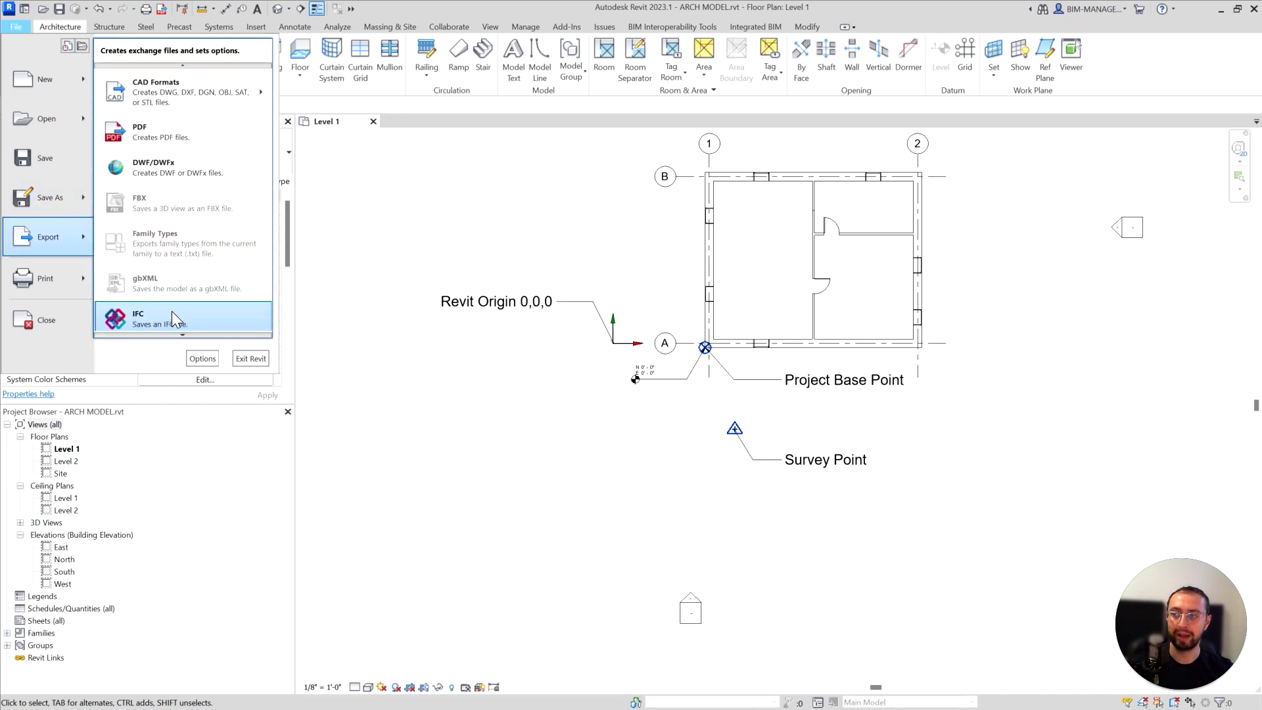
{"action": "left_click", "coordinate": [172, 311]}
{"action": "left_click_drag", "start_coordinate": [839, 178], "coordinate": [737, 165]}
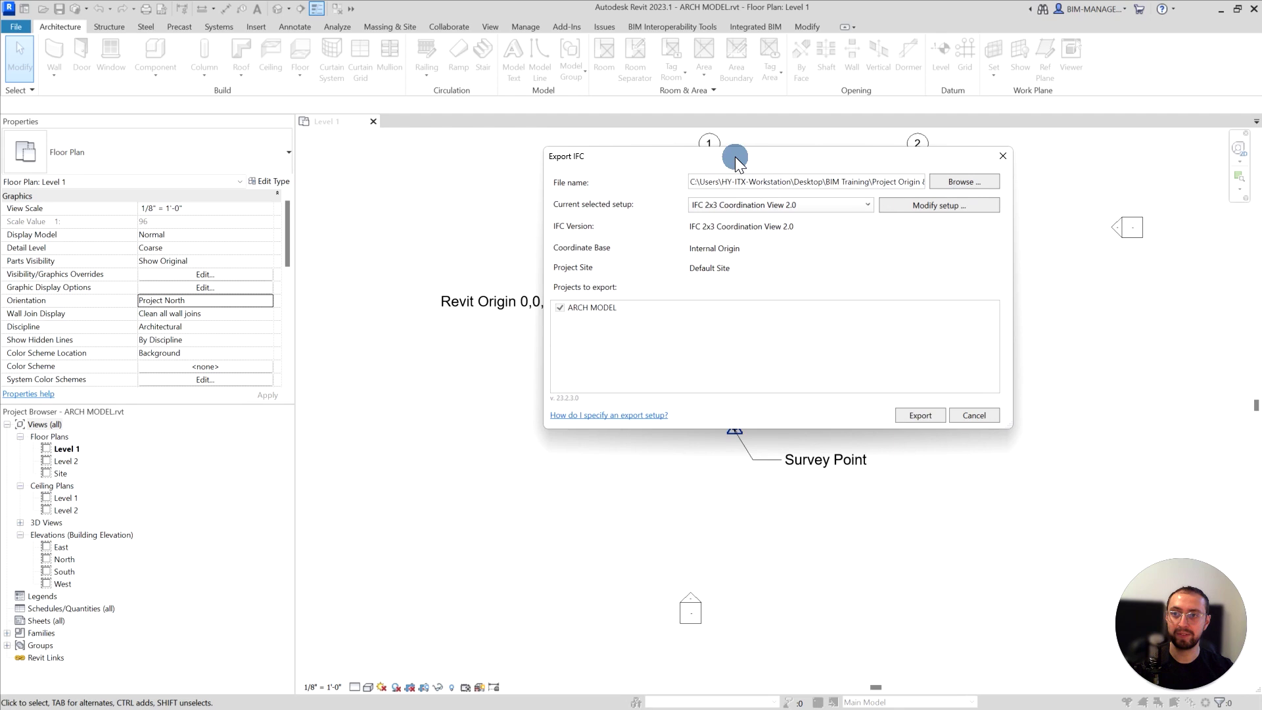
{"action": "left_click", "coordinate": [747, 206]}
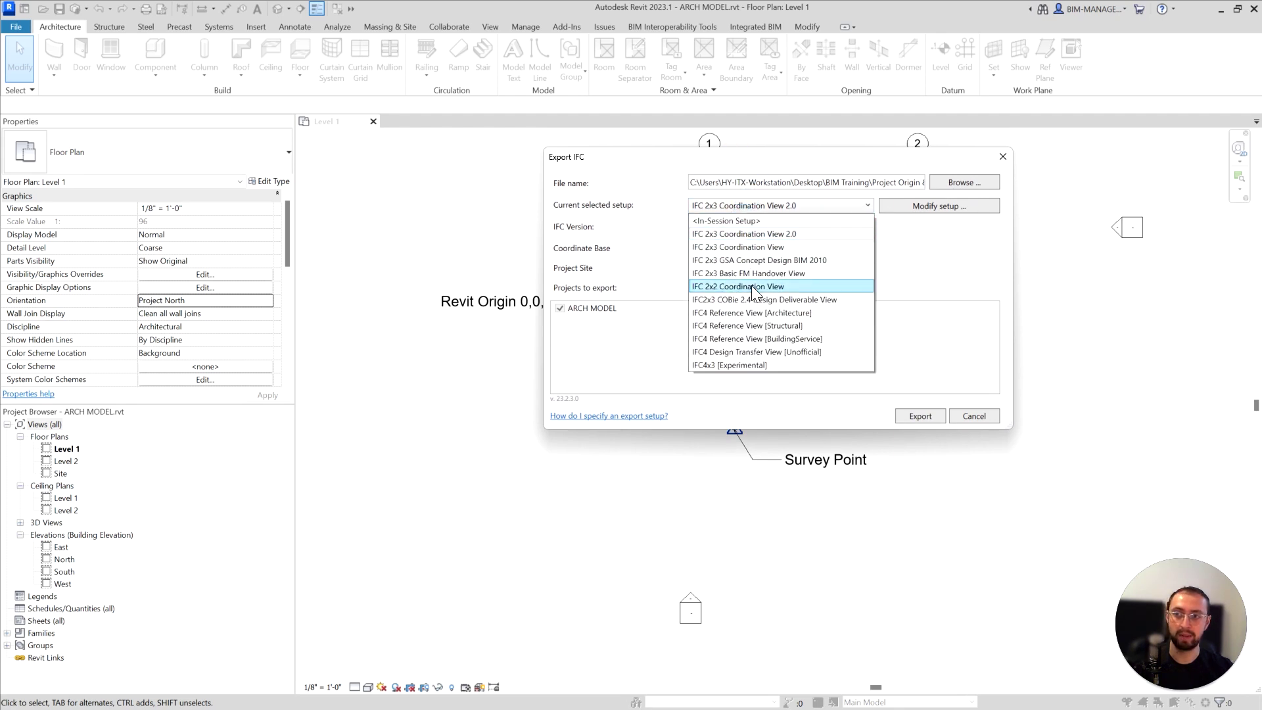
{"action": "left_click", "coordinate": [846, 206]}
- Check the setup's Geographic Reference Coordinate Base, leave it at Internal Origin, and cancel
{"action": "left_click", "coordinate": [904, 210]}
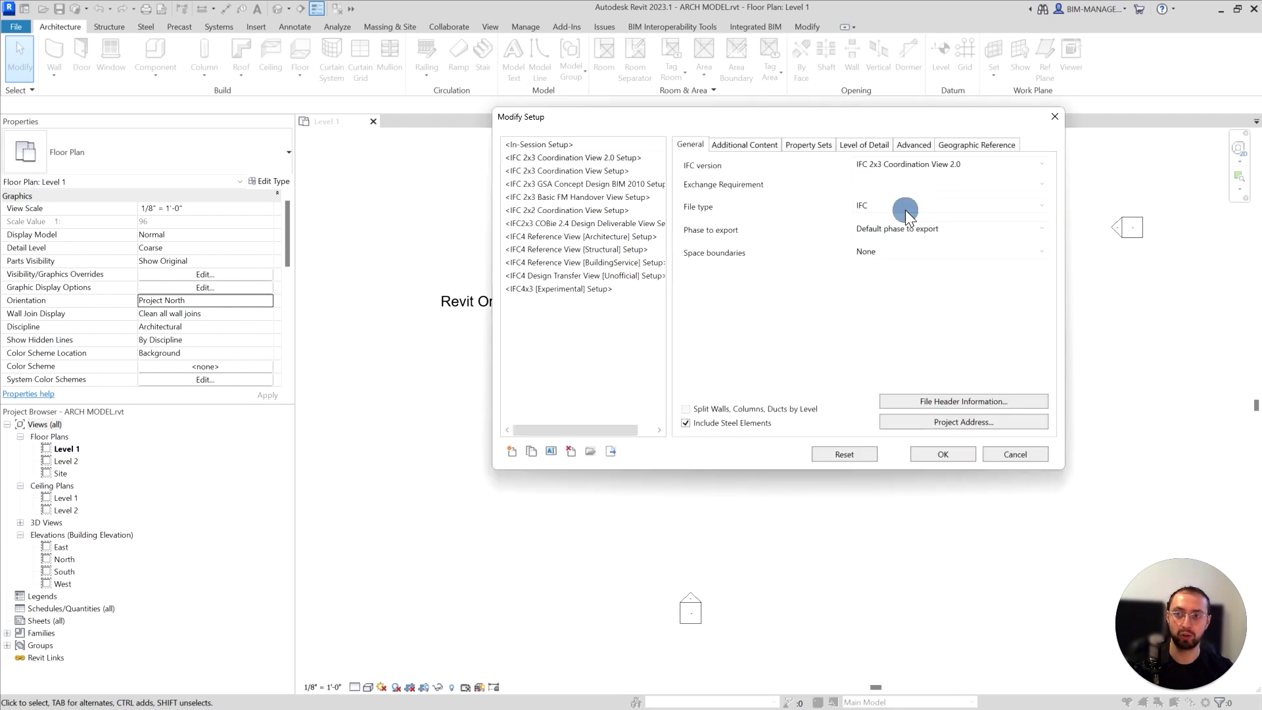
{"action": "left_click", "coordinate": [859, 149]}
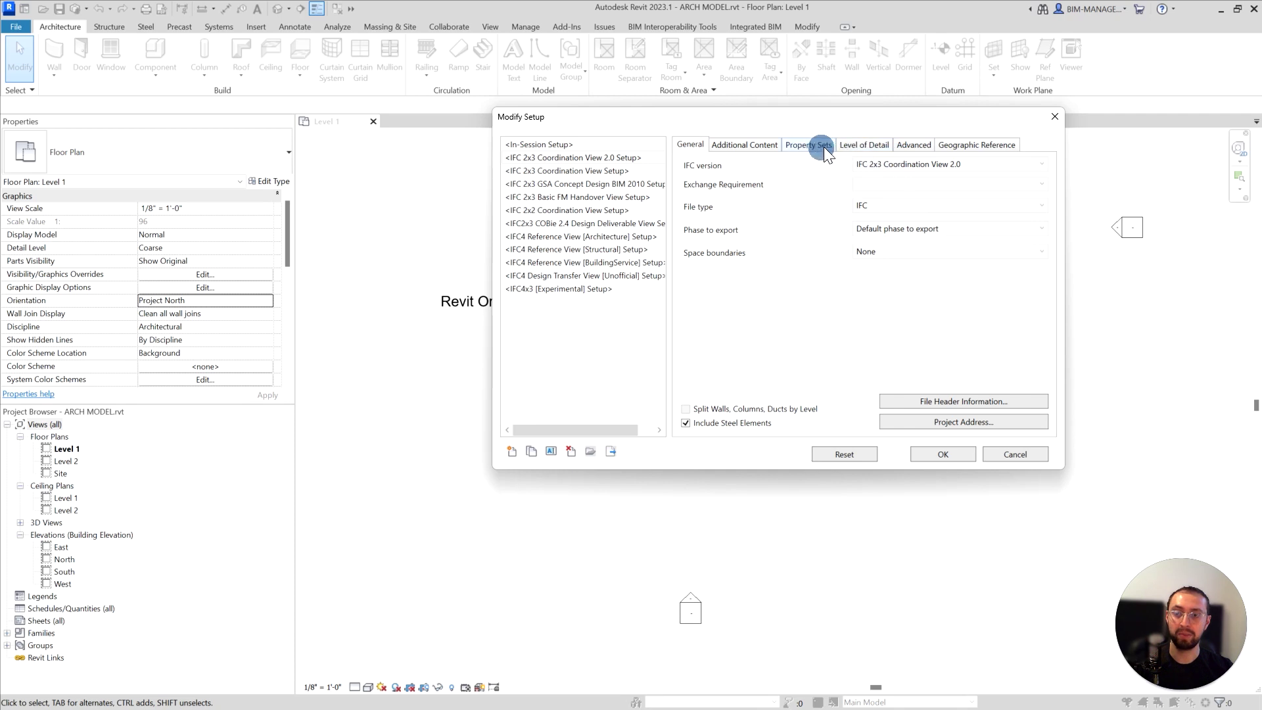
{"action": "left_click", "coordinate": [954, 155]}
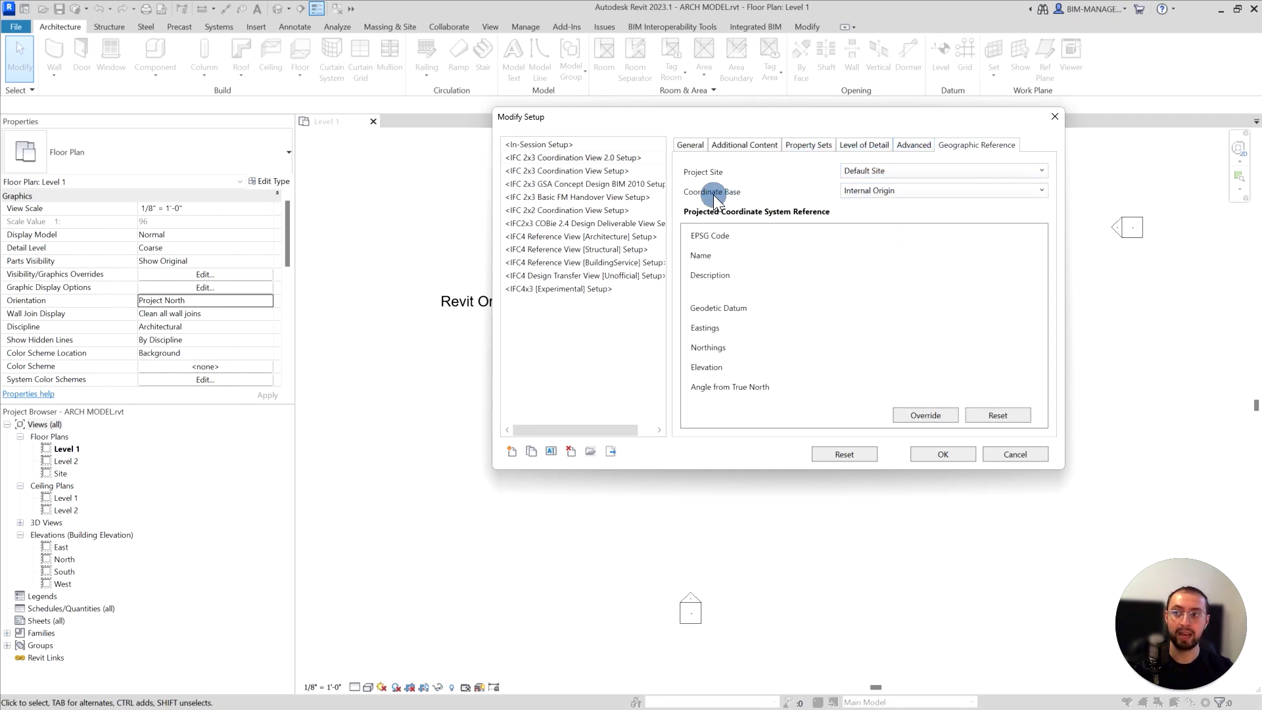
{"action": "left_click", "coordinate": [848, 192]}
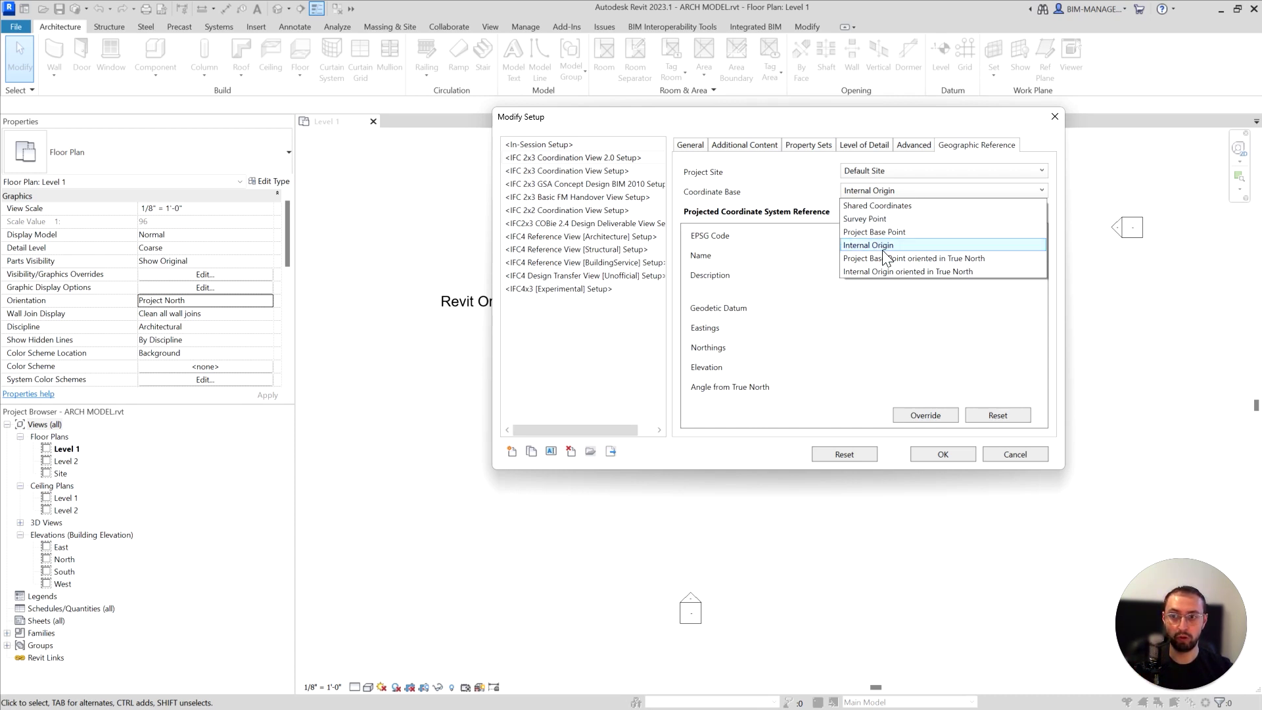
{"action": "left_click", "coordinate": [993, 443]}
{"action": "left_click", "coordinate": [1008, 455]}
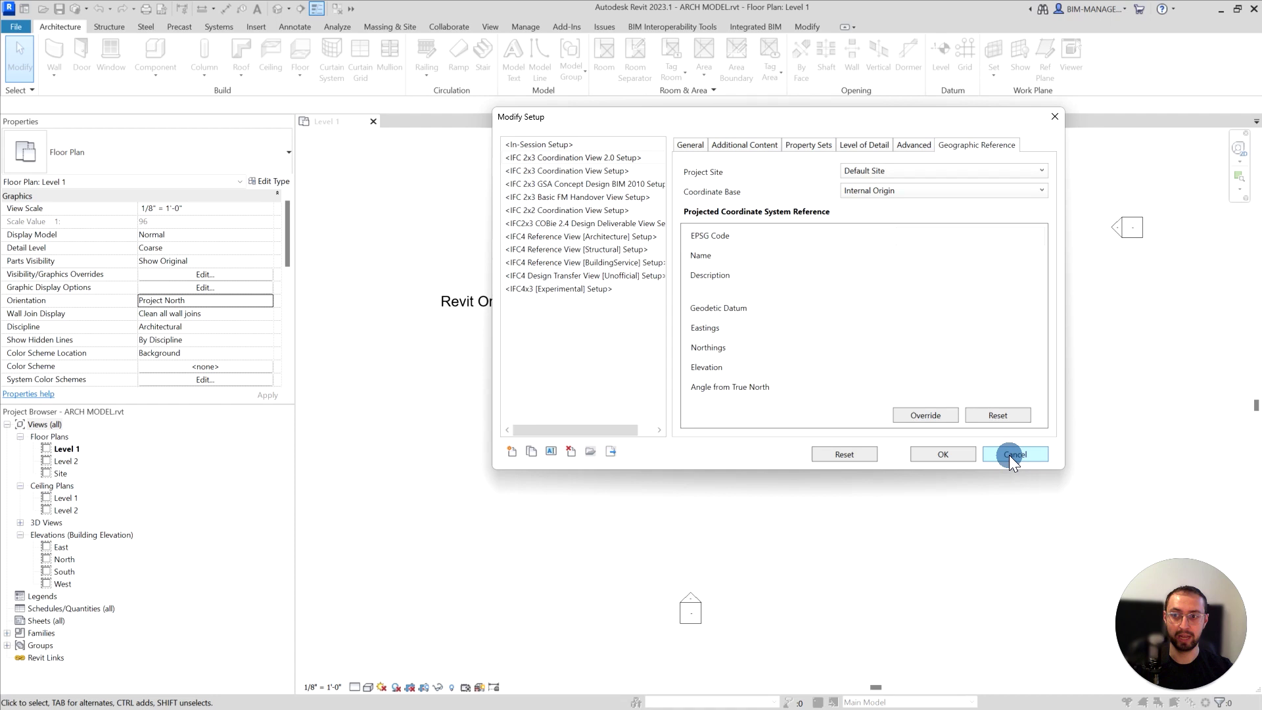
{"action": "left_click", "coordinate": [1009, 455]}
- Close the IFC export window and close ARCH MODEL's Level 1 plan without saving
{"action": "left_click", "coordinate": [942, 416]}
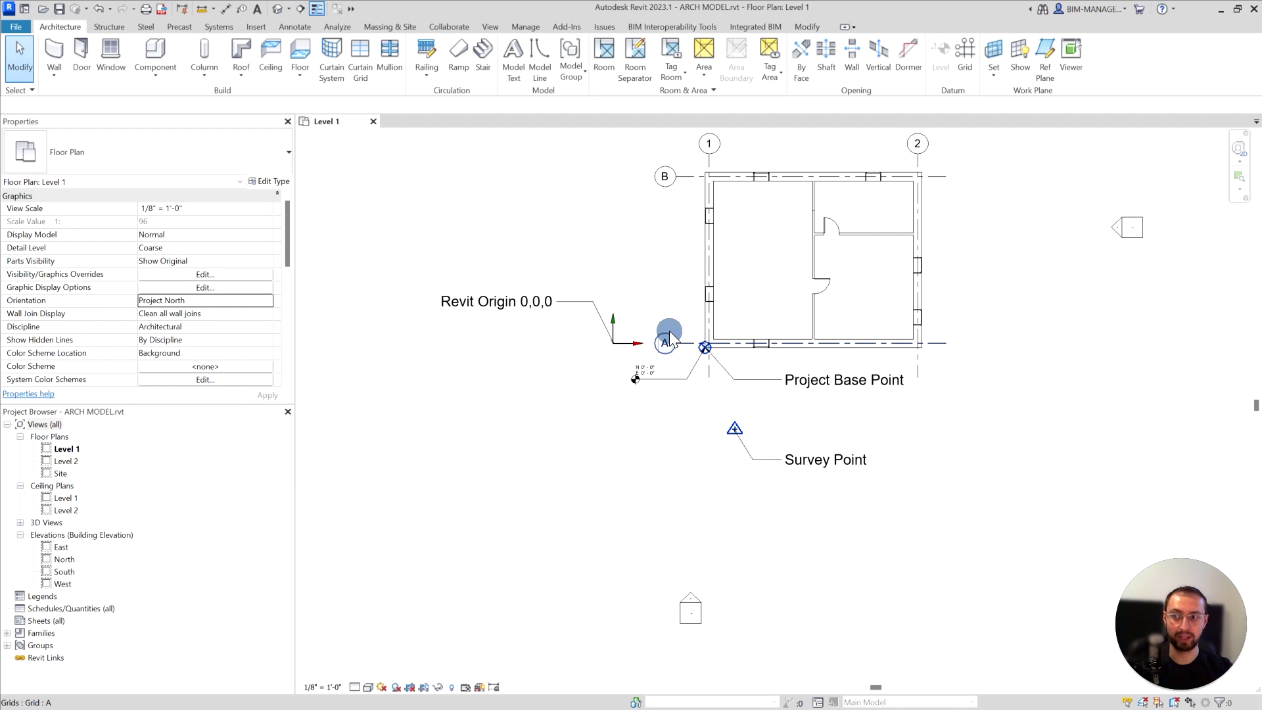
{"action": "left_click", "coordinate": [372, 122]}
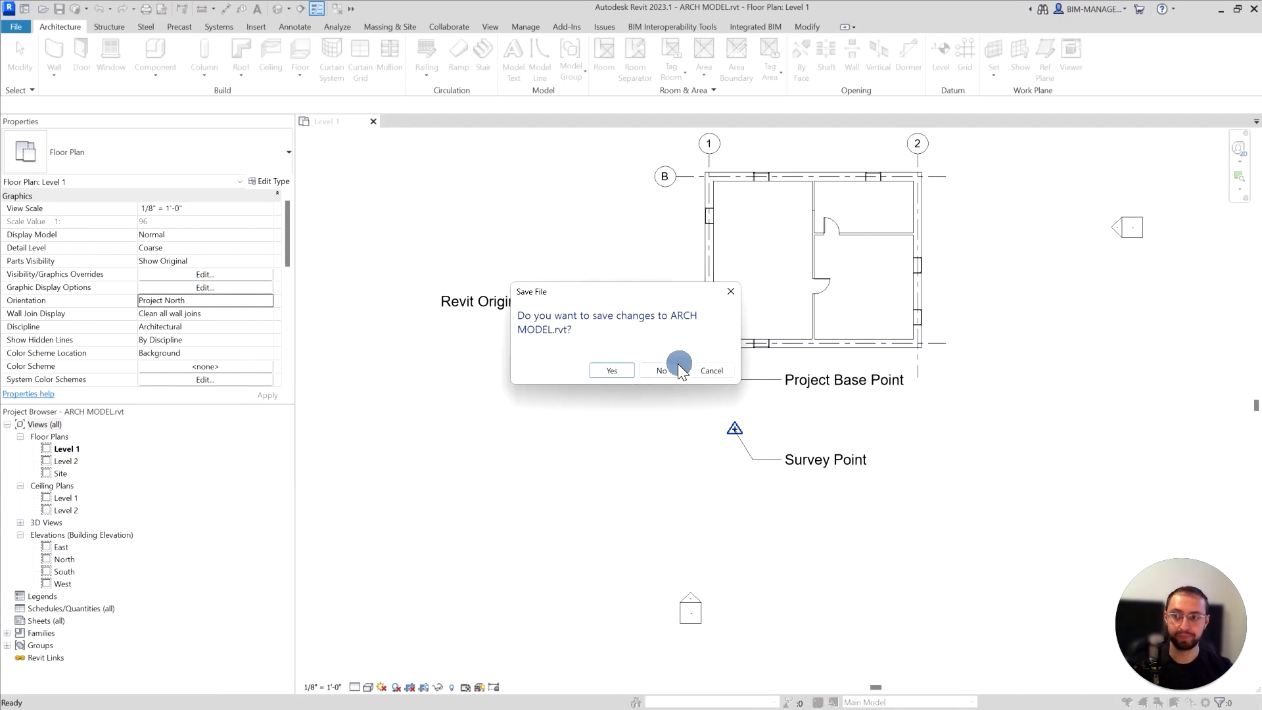
{"action": "left_click", "coordinate": [661, 370]}
- Reopen ARCH MODEL and INTERIOR MODEL 2 from recent files, returning to ARCH MODEL's Level 1 plan
{"action": "left_click", "coordinate": [320, 235]}
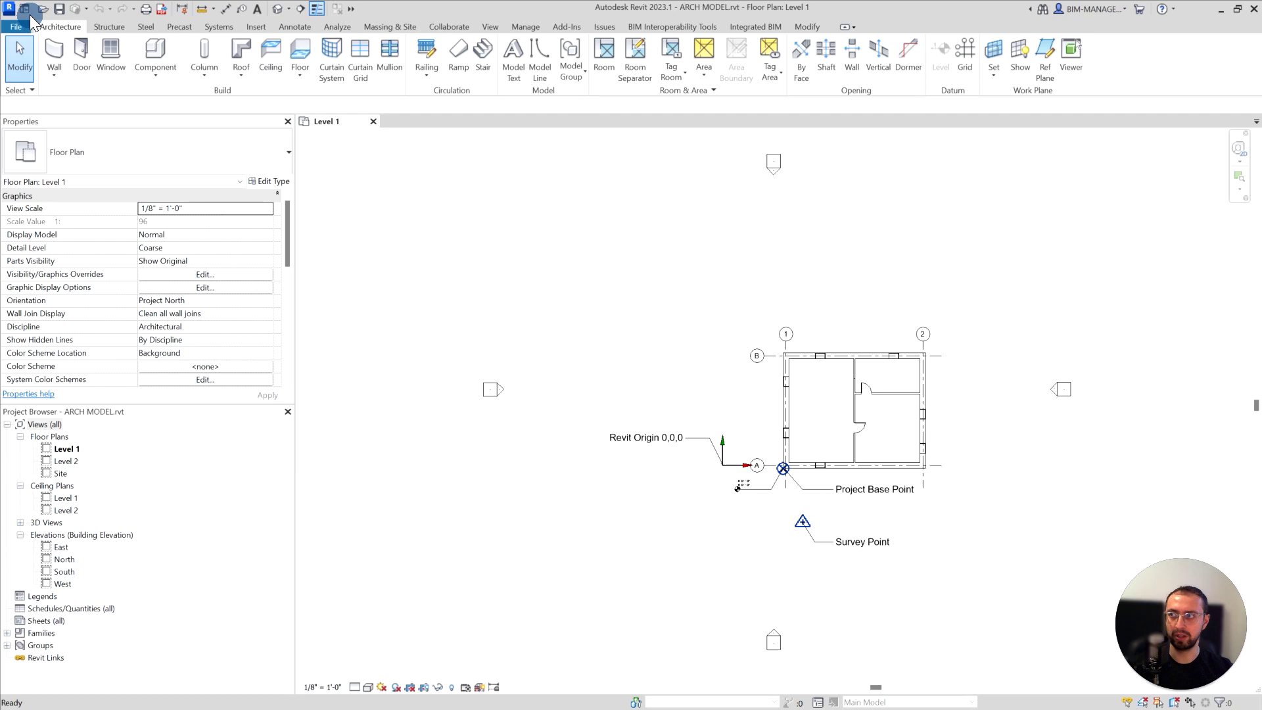
{"action": "left_click", "coordinate": [26, 11]}
{"action": "left_click", "coordinate": [441, 244]}
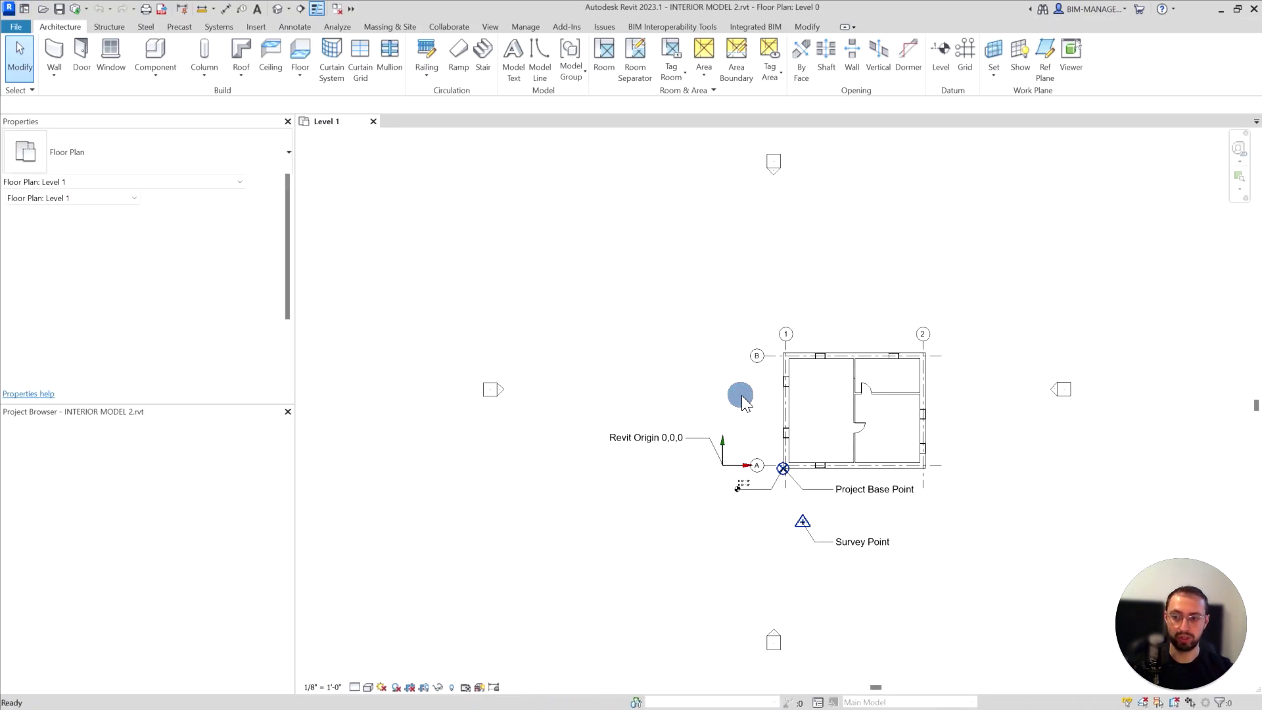
{"action": "left_click", "coordinate": [348, 123]}
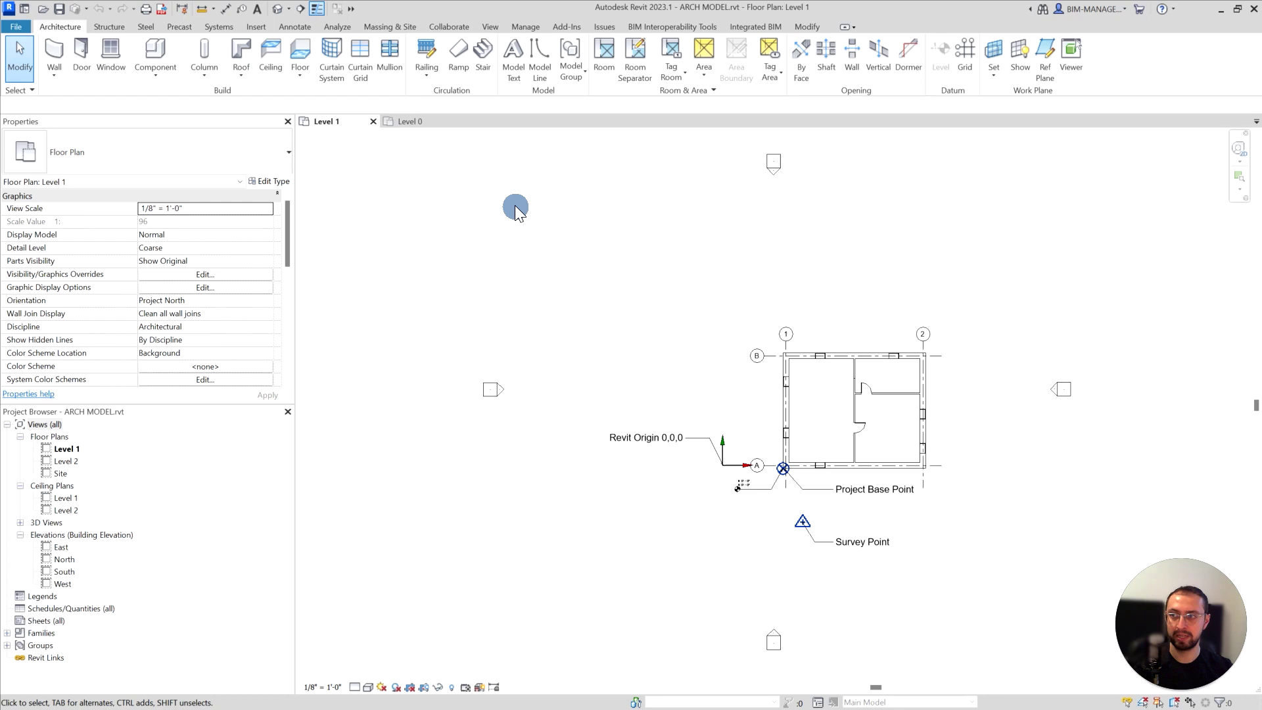
{"action": "left_click", "coordinate": [412, 124]}
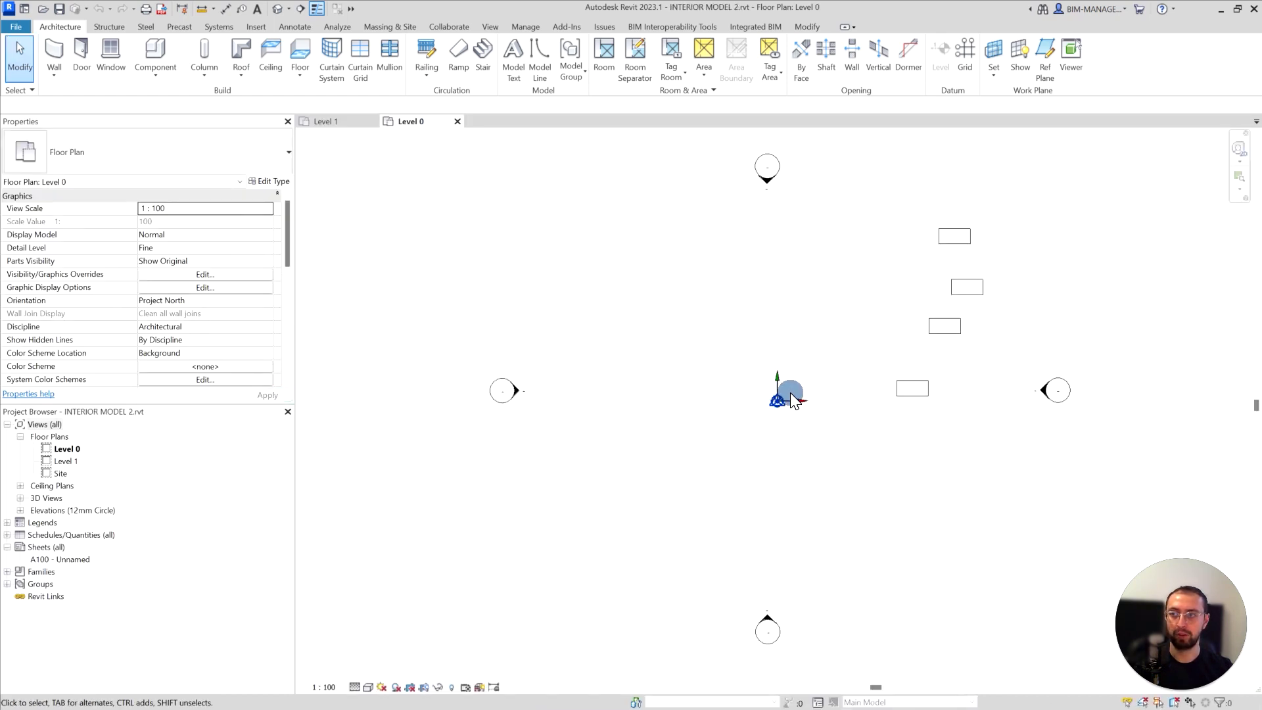
{"action": "left_click", "coordinate": [254, 28]}
{"action": "left_click", "coordinate": [78, 59]}
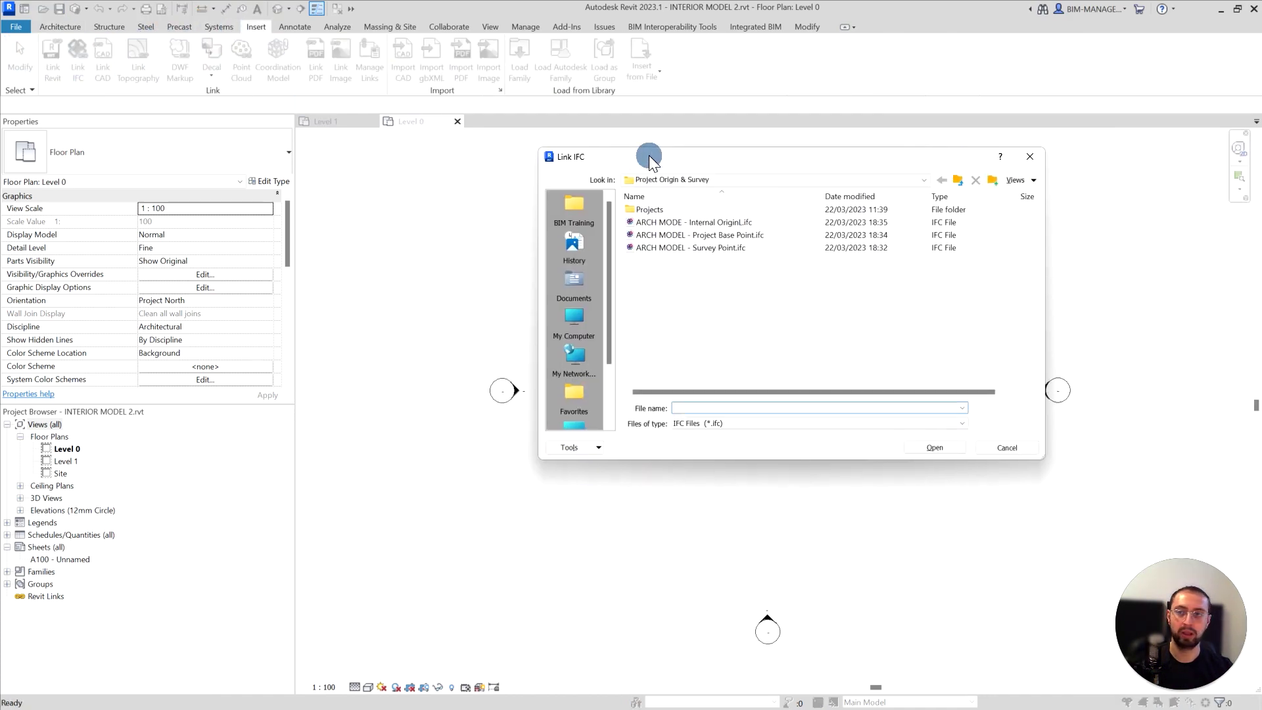
{"action": "left_click", "coordinate": [637, 246]}
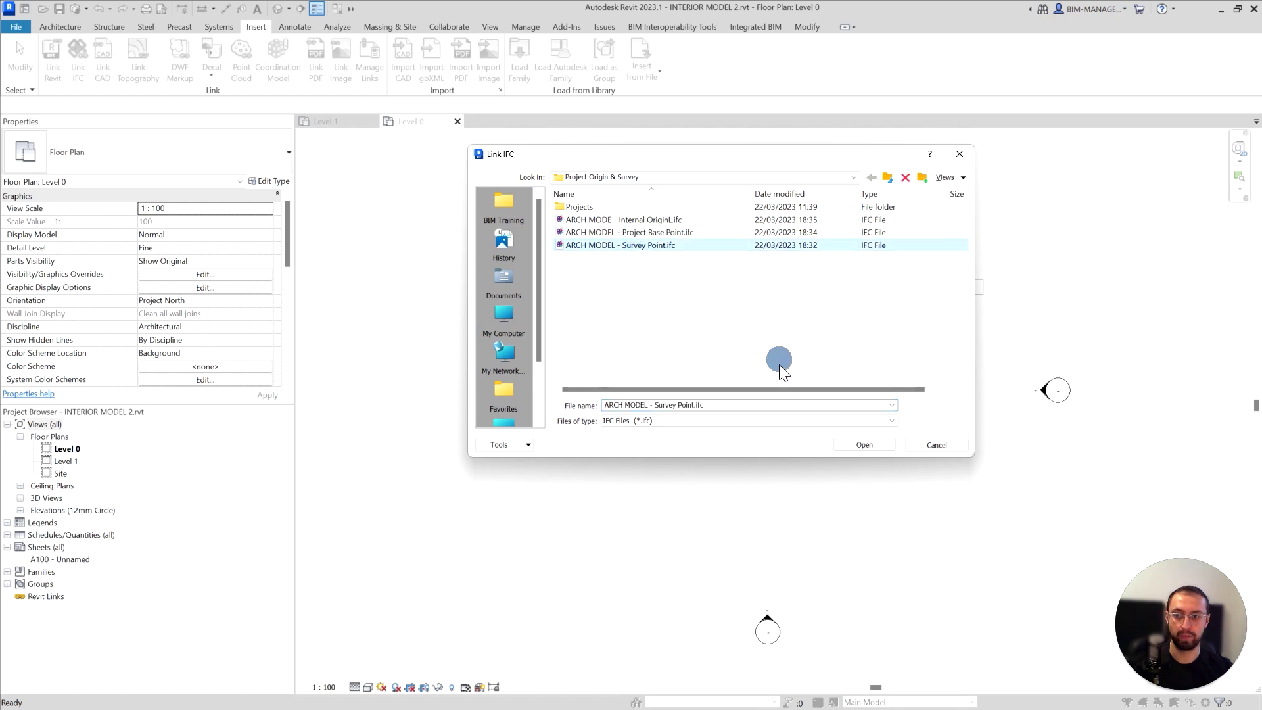
{"action": "left_click", "coordinate": [859, 445]}
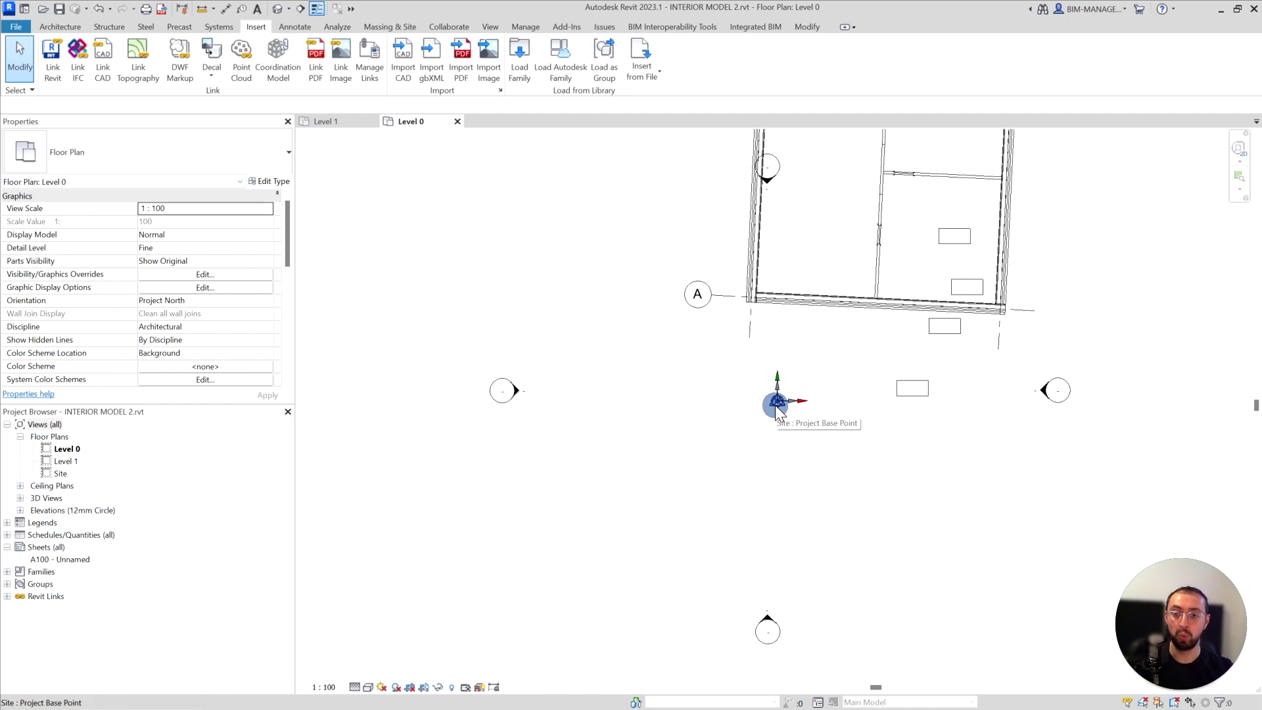
{"action": "left_click_drag", "start_coordinate": [775, 405], "coordinate": [855, 287]}
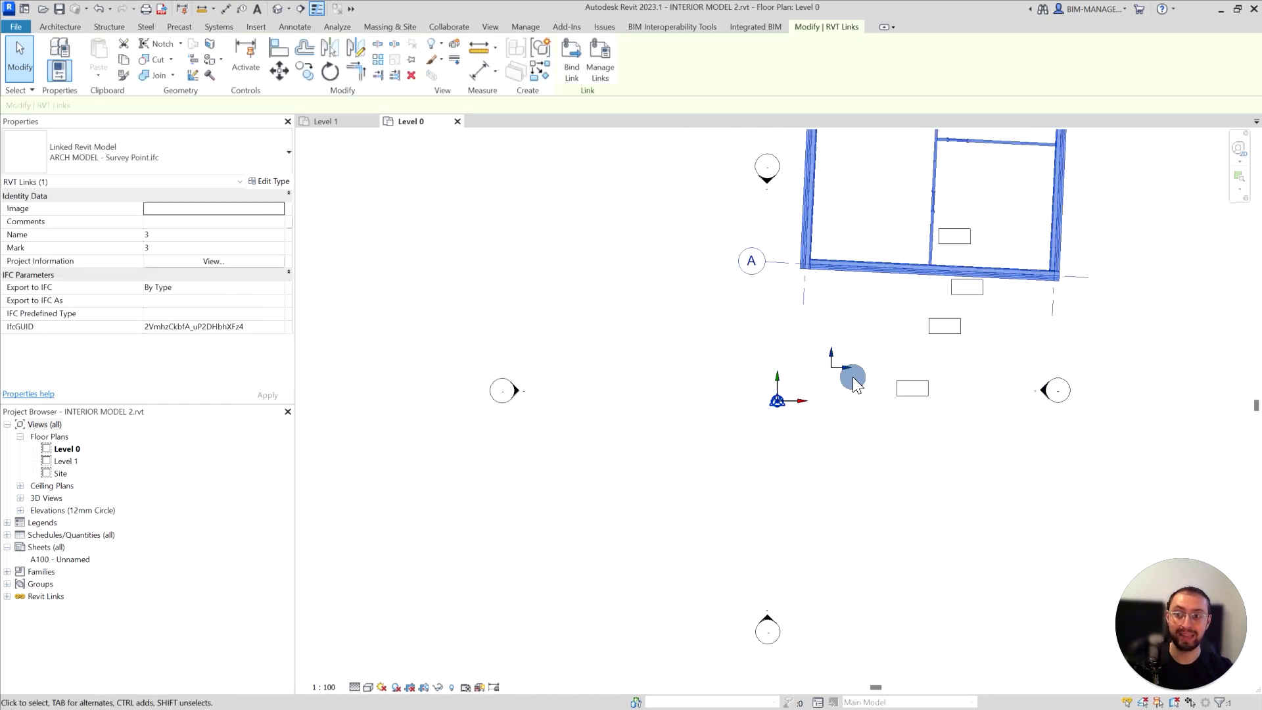
{"action": "left_click_drag", "start_coordinate": [853, 384], "coordinate": [835, 369]}
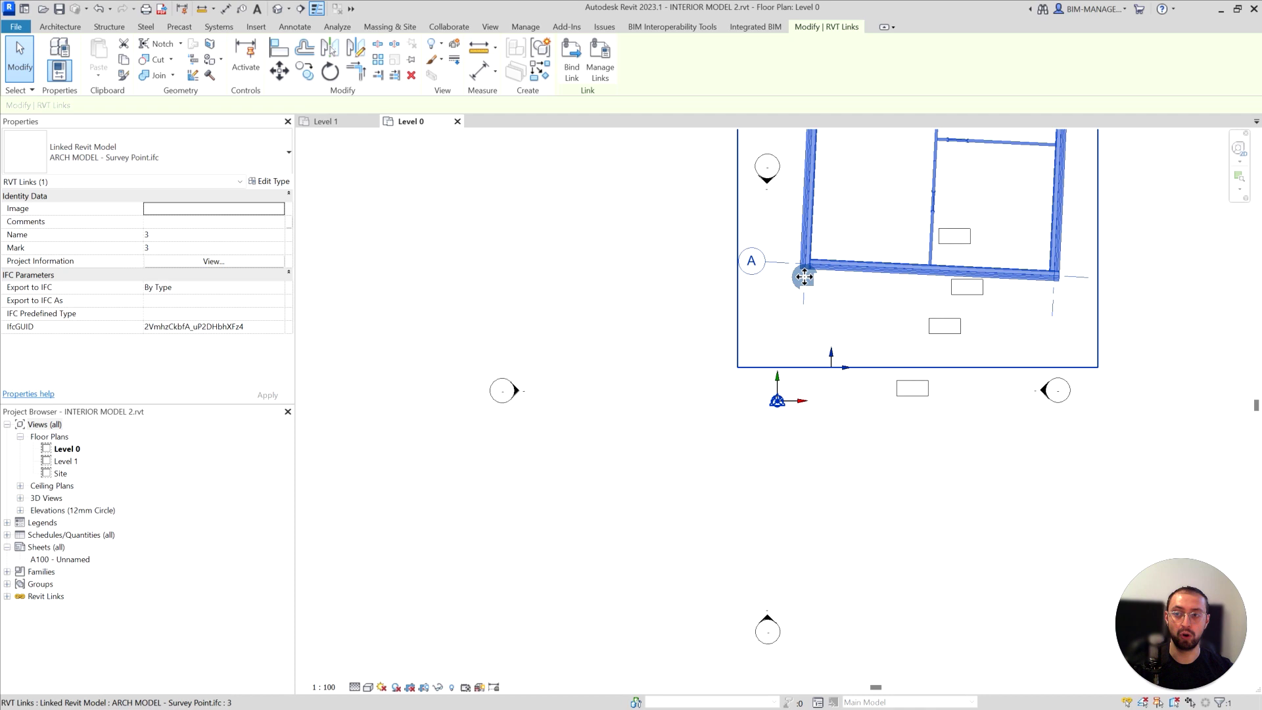
- Deselect, set Level 0's orientation to True North, and delete the Survey Point IFC link
{"action": "left_click", "coordinate": [468, 327]}
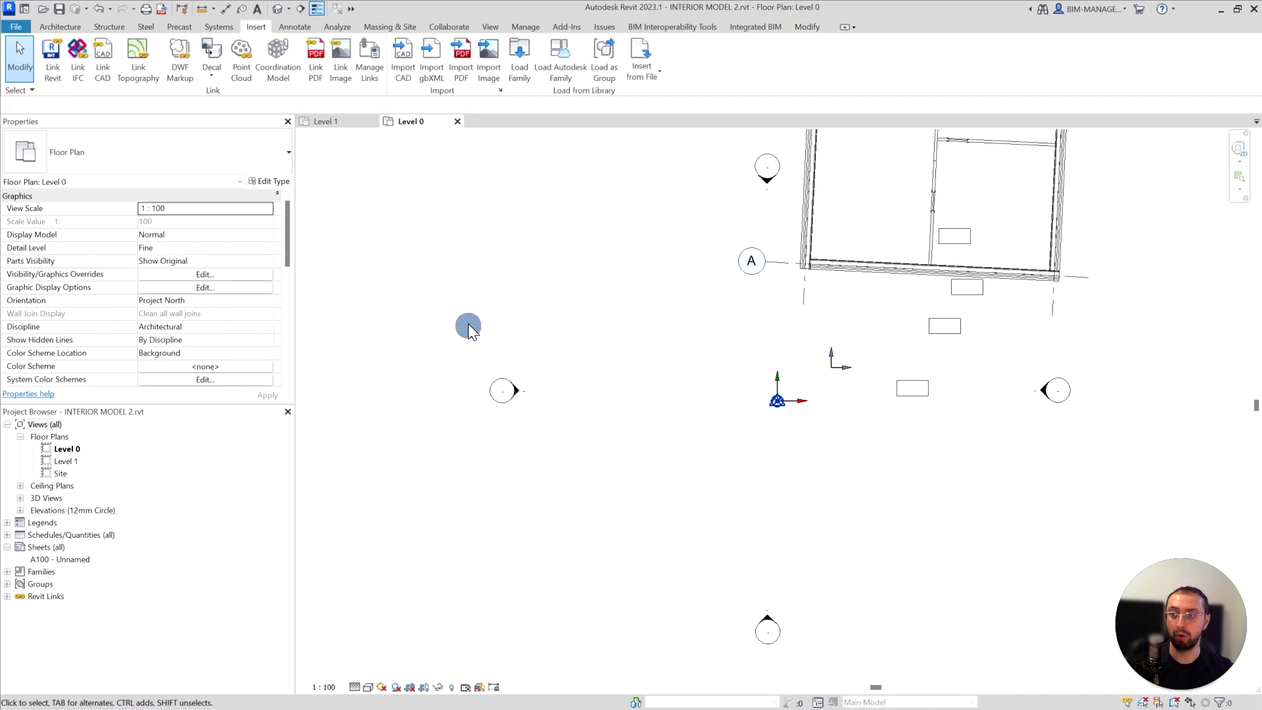
{"action": "left_click", "coordinate": [266, 301]}
{"action": "left_click", "coordinate": [237, 324]}
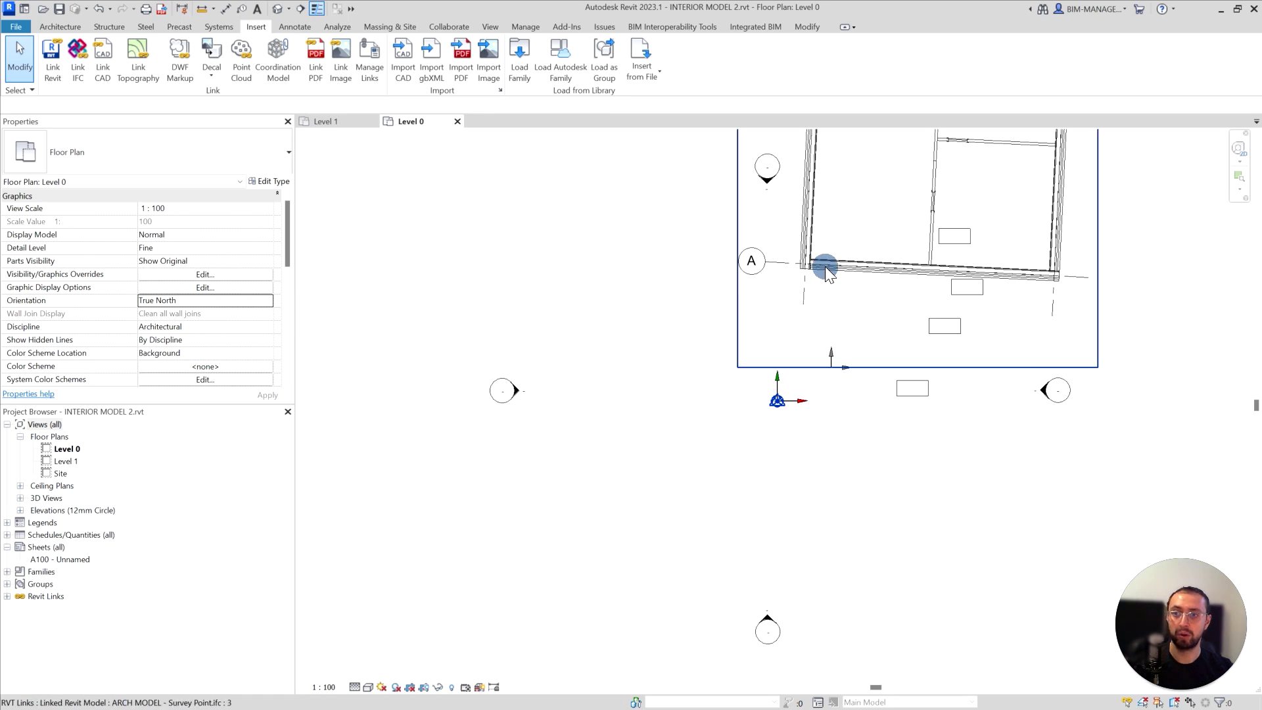
{"action": "left_click", "coordinate": [268, 302]}
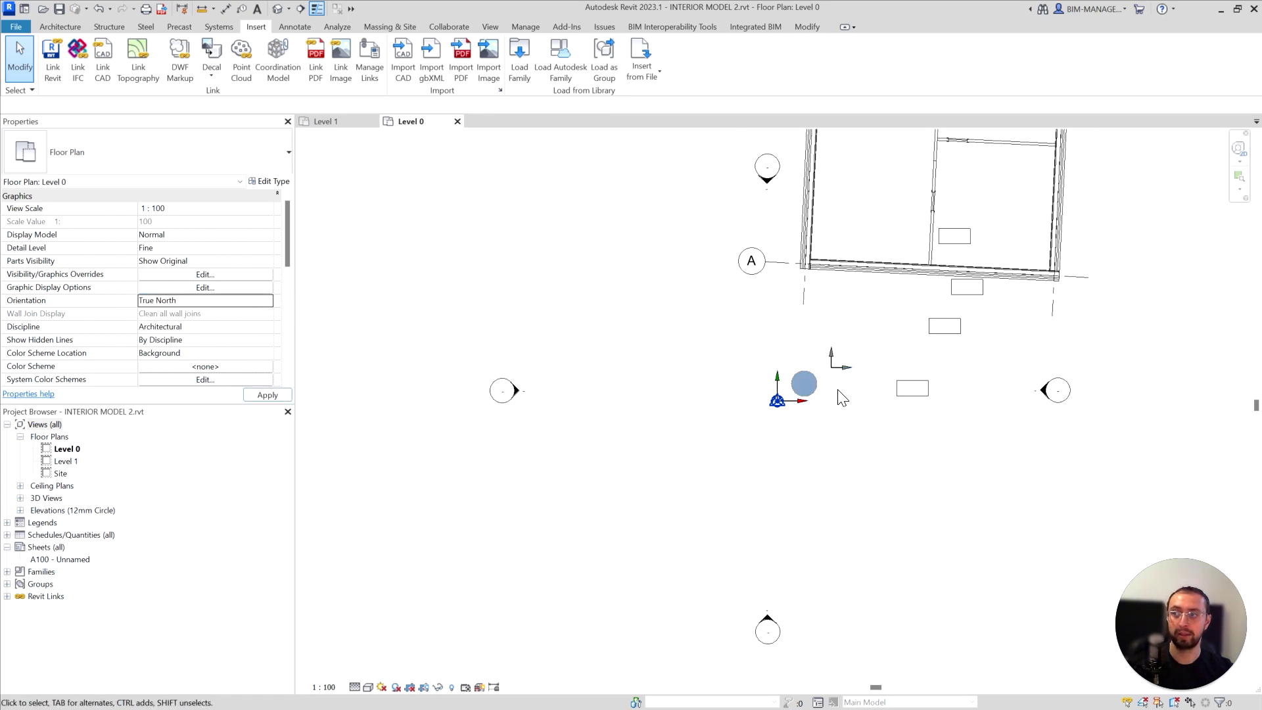
{"action": "left_click", "coordinate": [808, 273]}
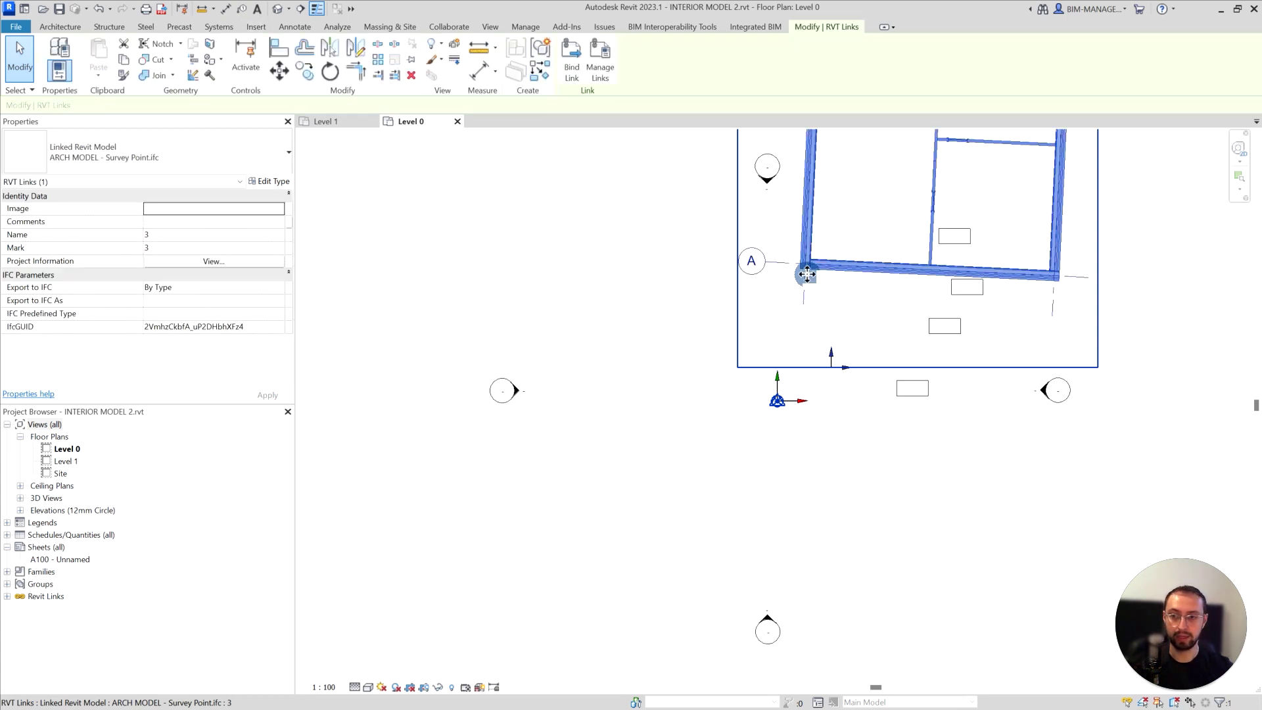
{"action": "key", "text": "Delete"}
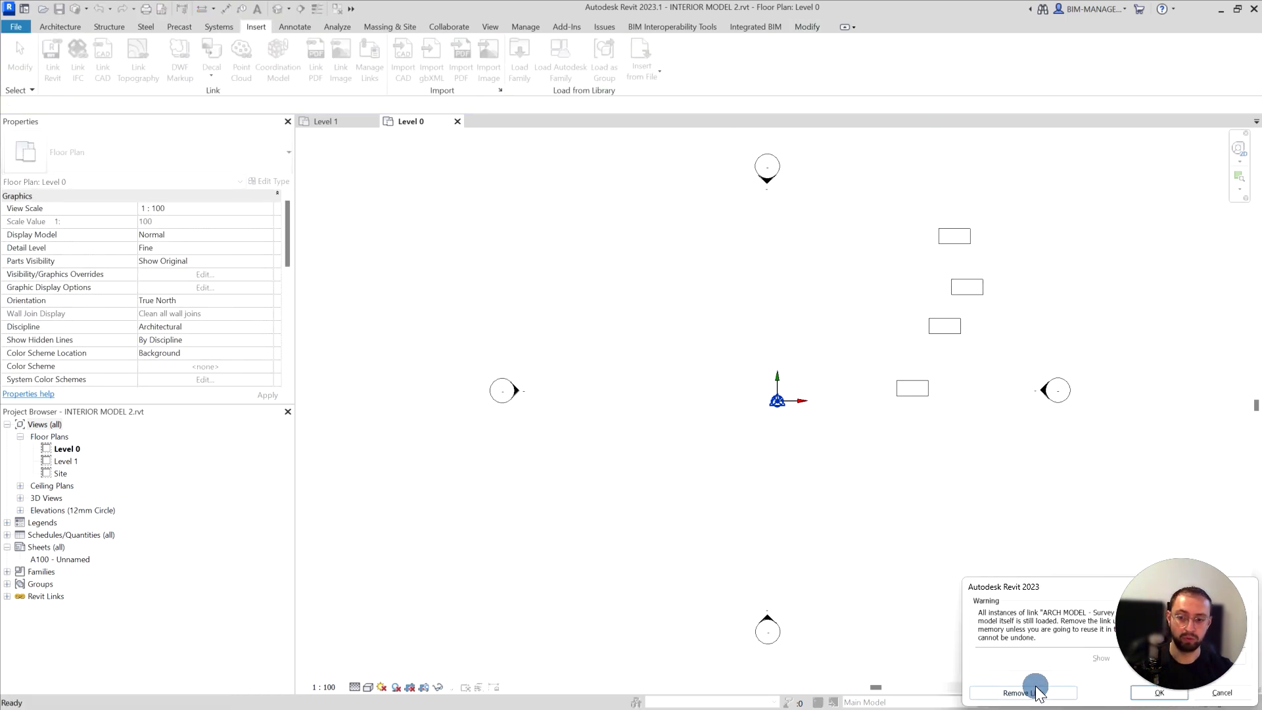
- Remove the Survey Point link entirely, check ARCH MODEL Level 1, then return to Level 0
{"action": "left_click", "coordinate": [1036, 693]}
{"action": "left_click", "coordinate": [719, 217]}
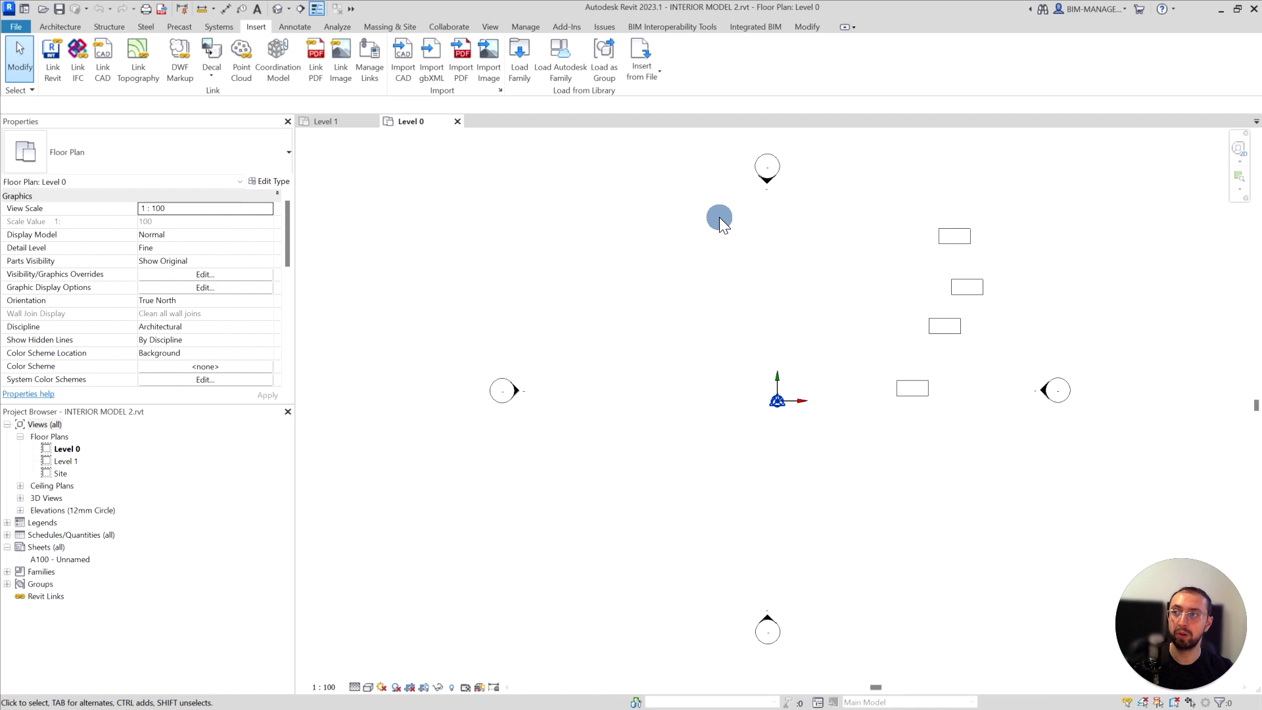
{"action": "left_click", "coordinate": [329, 123]}
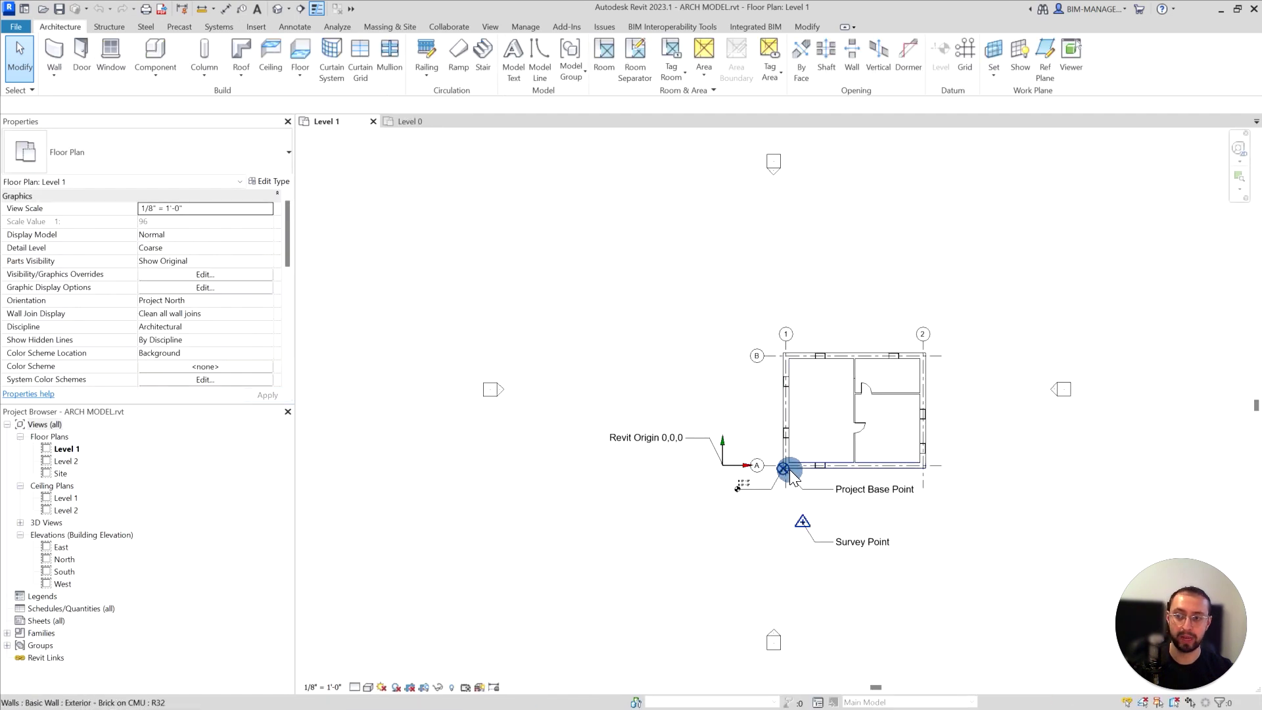
{"action": "left_click", "coordinate": [416, 123]}
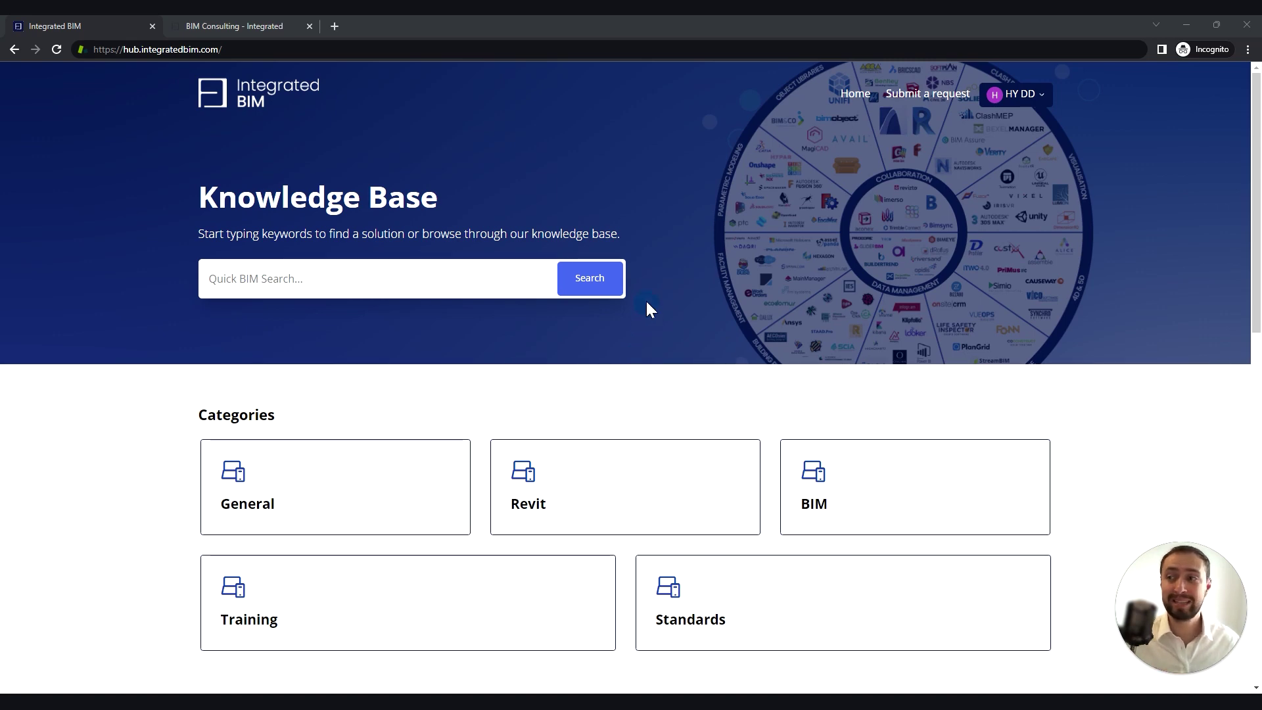
- View the BIM Consulting pricing page, then return to ARCH MODEL's Level 1 plan in Revit
{"action": "left_click", "coordinate": [244, 21]}
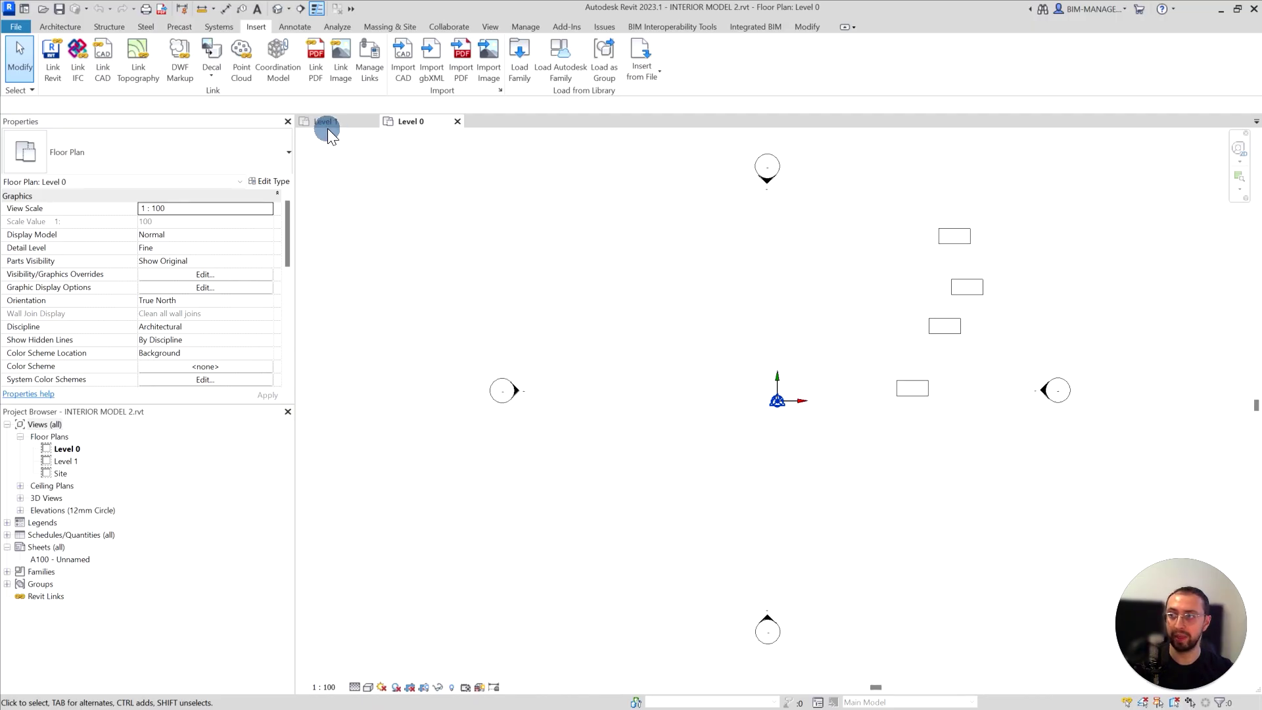
{"action": "left_click", "coordinate": [326, 124]}
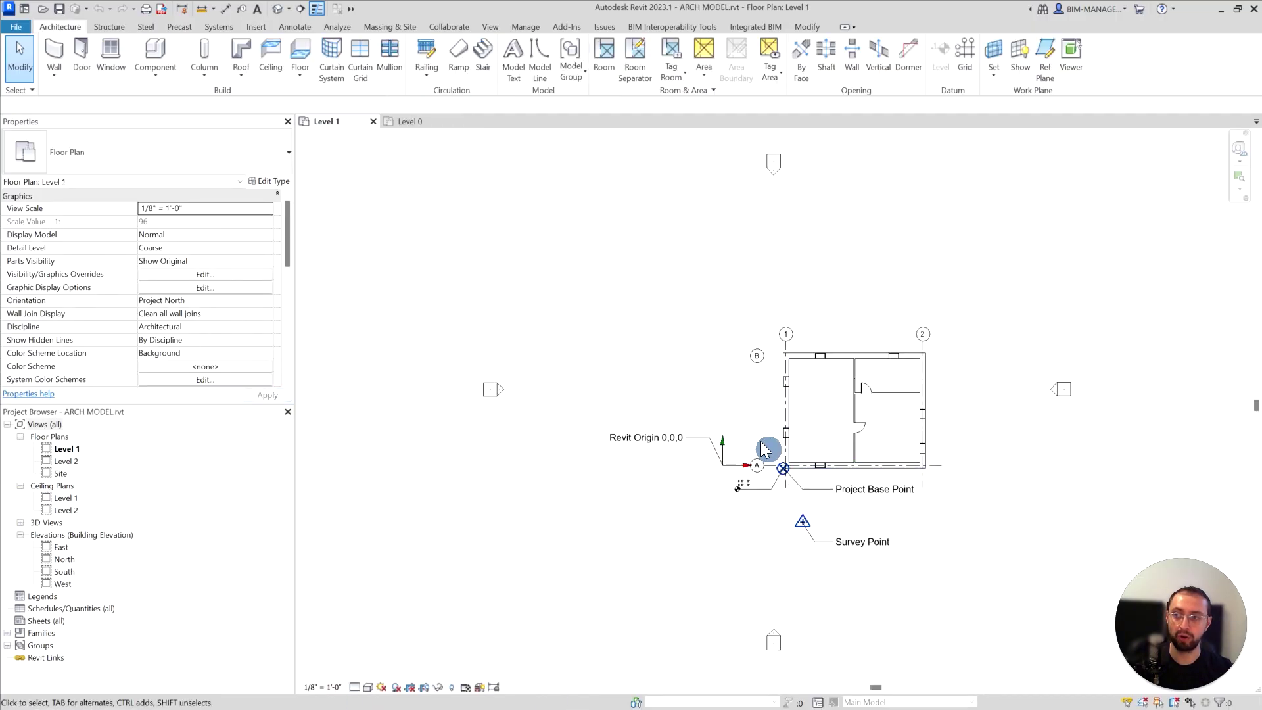
- On Level 0, link ARCH MODEL - Project Base Point.ifc and inspect its offset position
{"action": "left_click", "coordinate": [416, 123]}
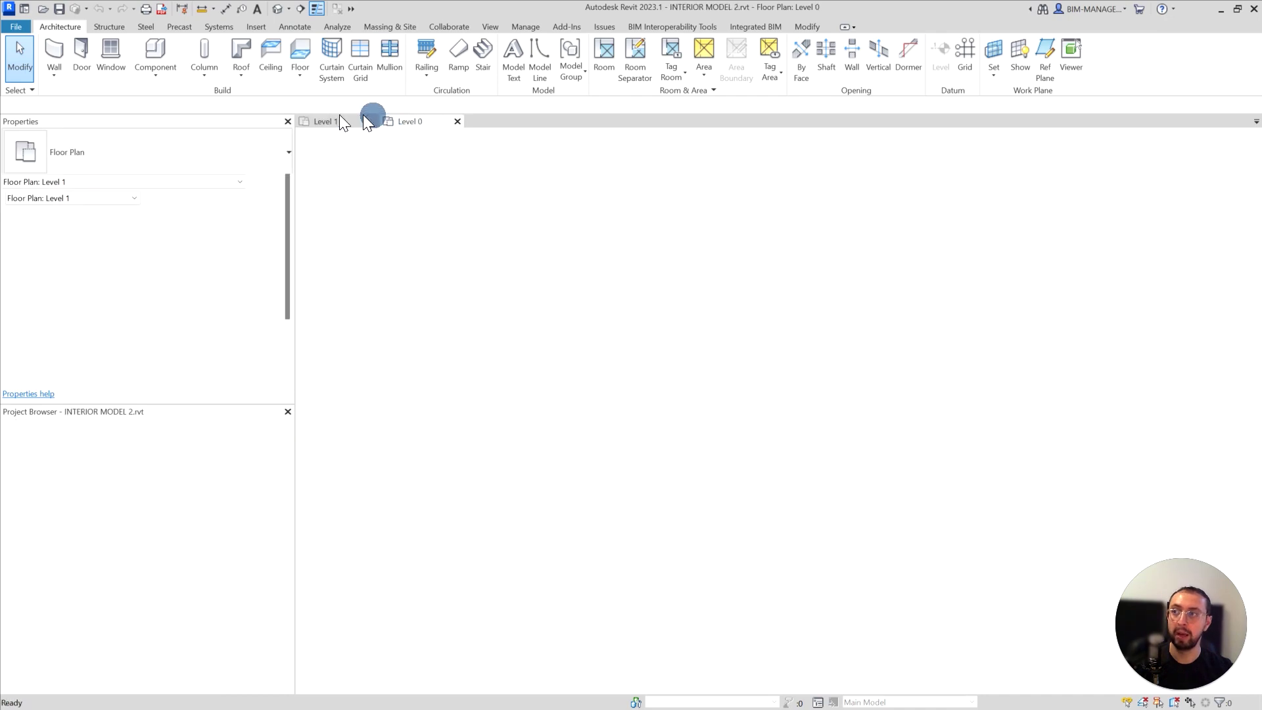
{"action": "left_click", "coordinate": [77, 64]}
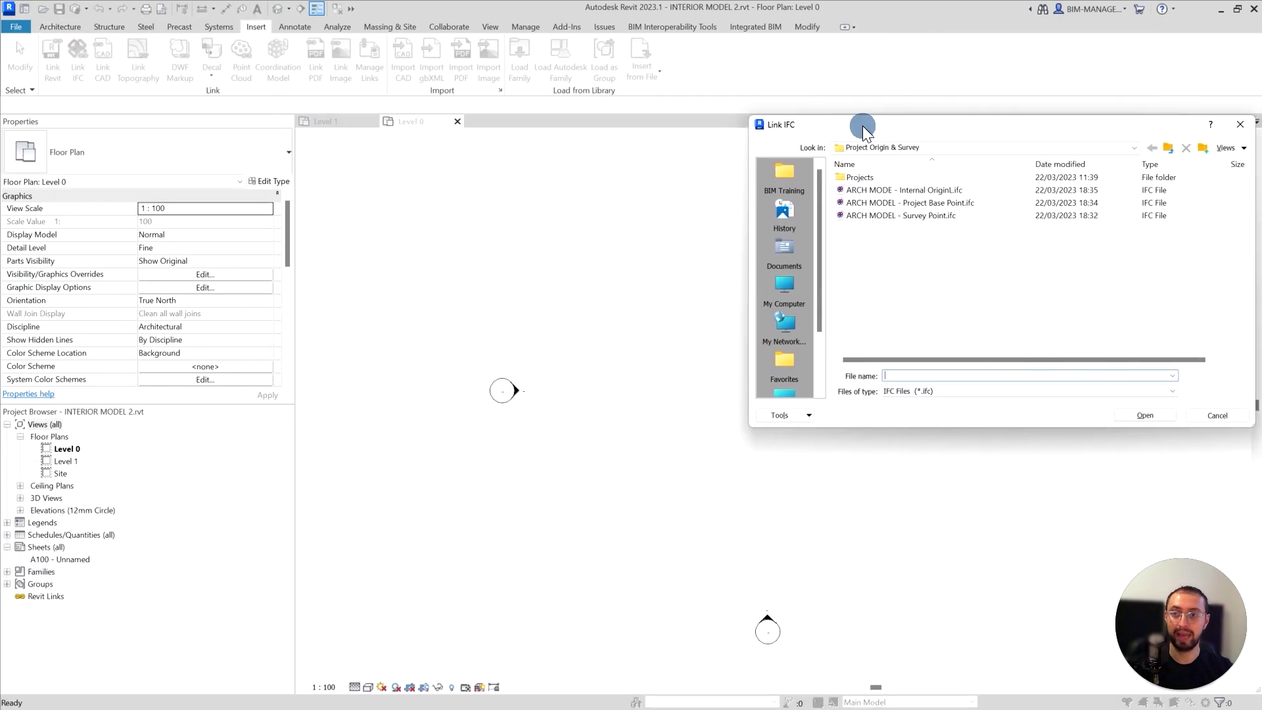
{"action": "left_click", "coordinate": [914, 204]}
{"action": "left_click", "coordinate": [1145, 409]}
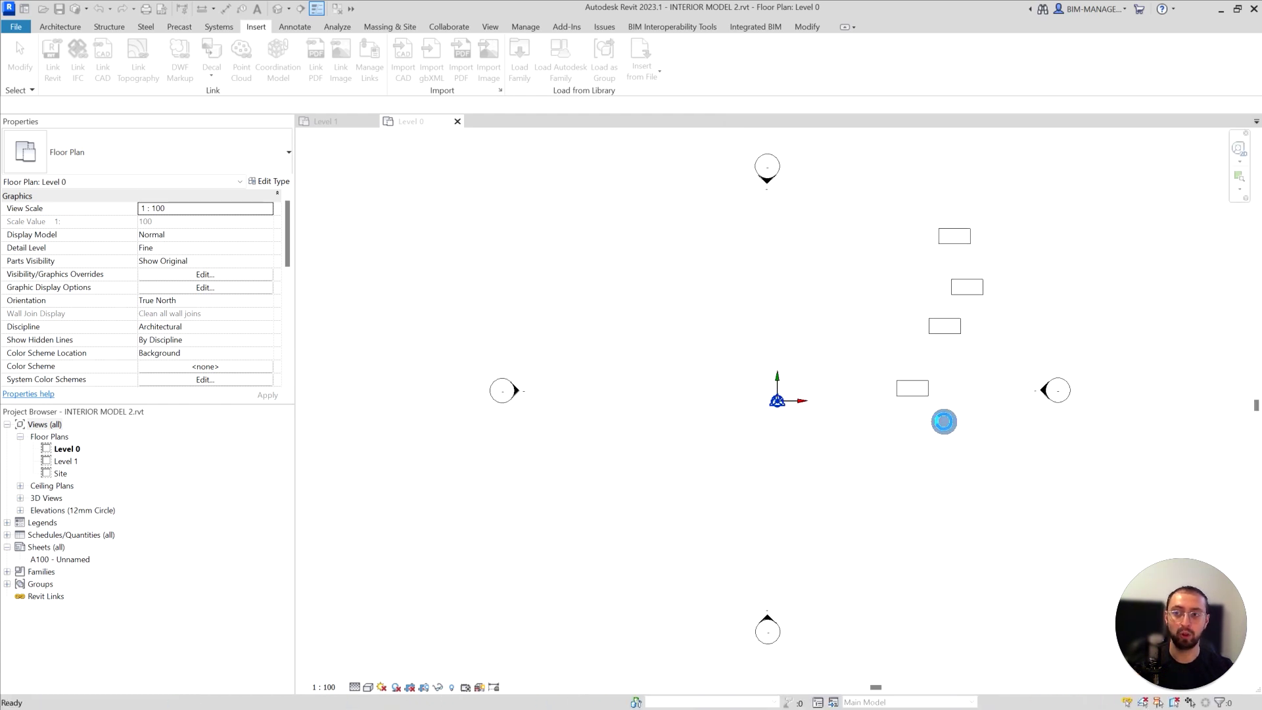
{"action": "left_click", "coordinate": [776, 402]}
{"action": "left_click_drag", "start_coordinate": [776, 402], "coordinate": [818, 360]}
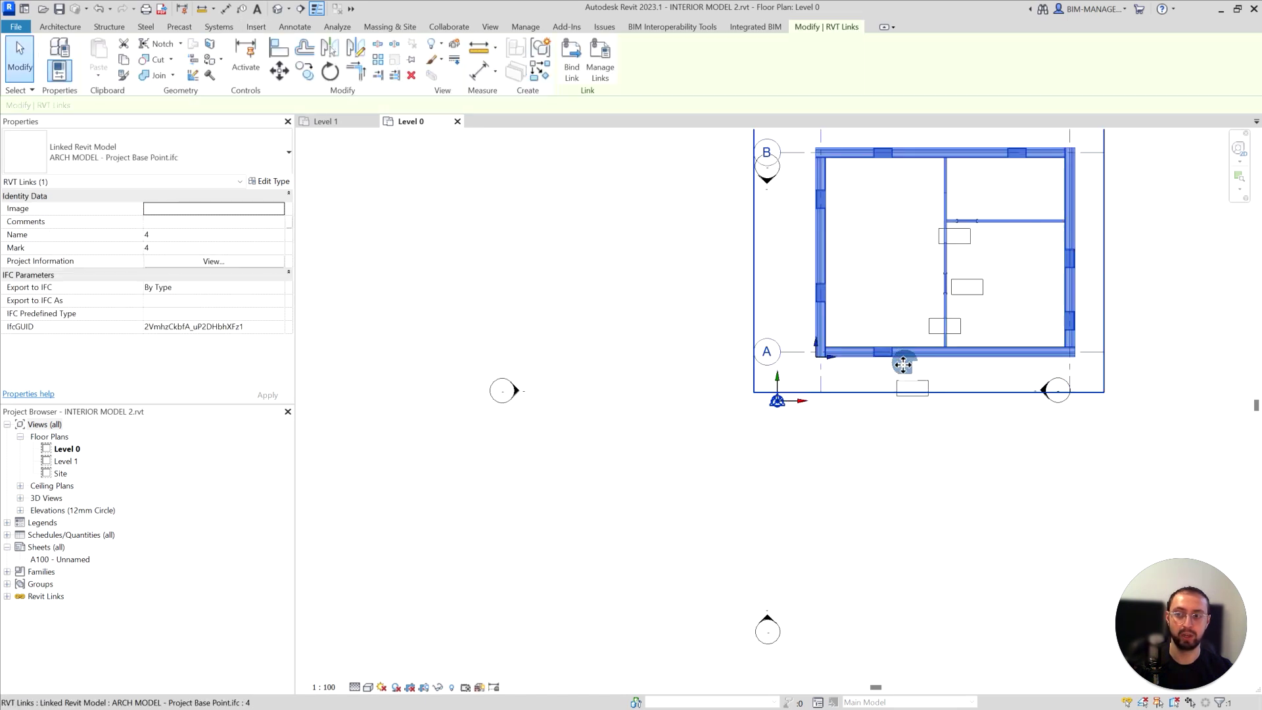
{"action": "left_click", "coordinate": [837, 542]}
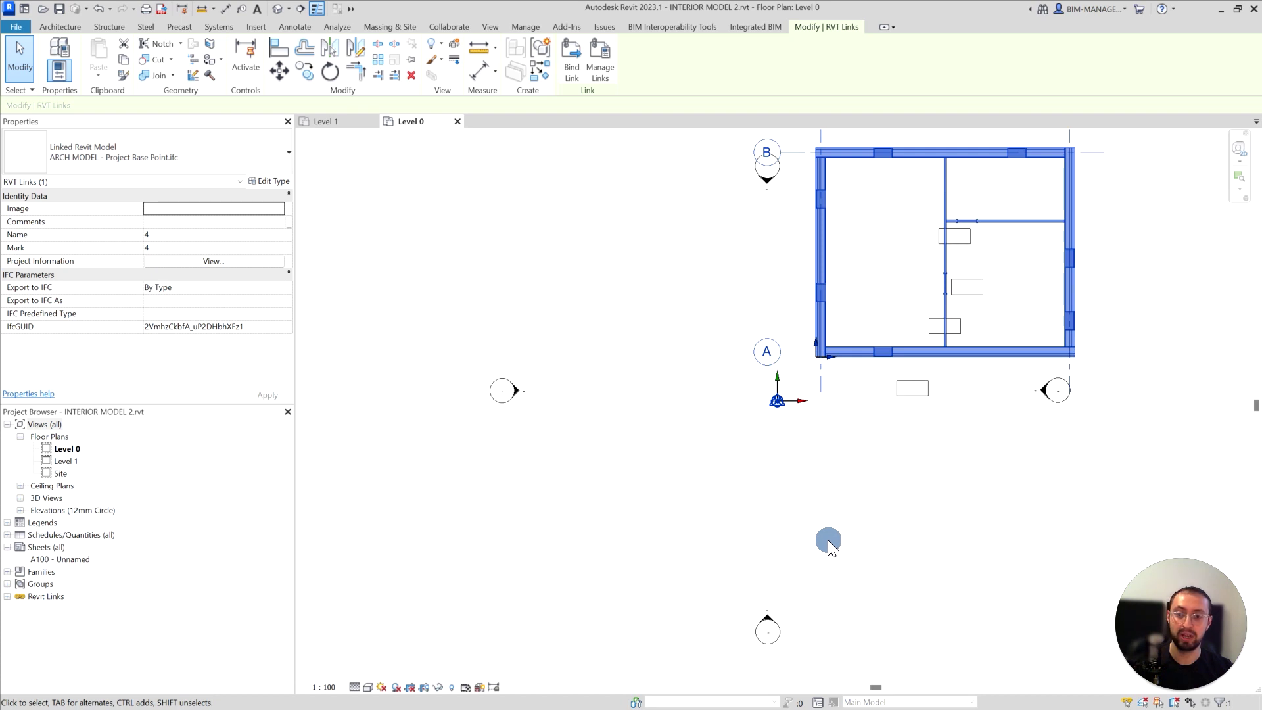
- Set the Level 0 plan orientation back to Project North
{"action": "key", "text": "Escape"}
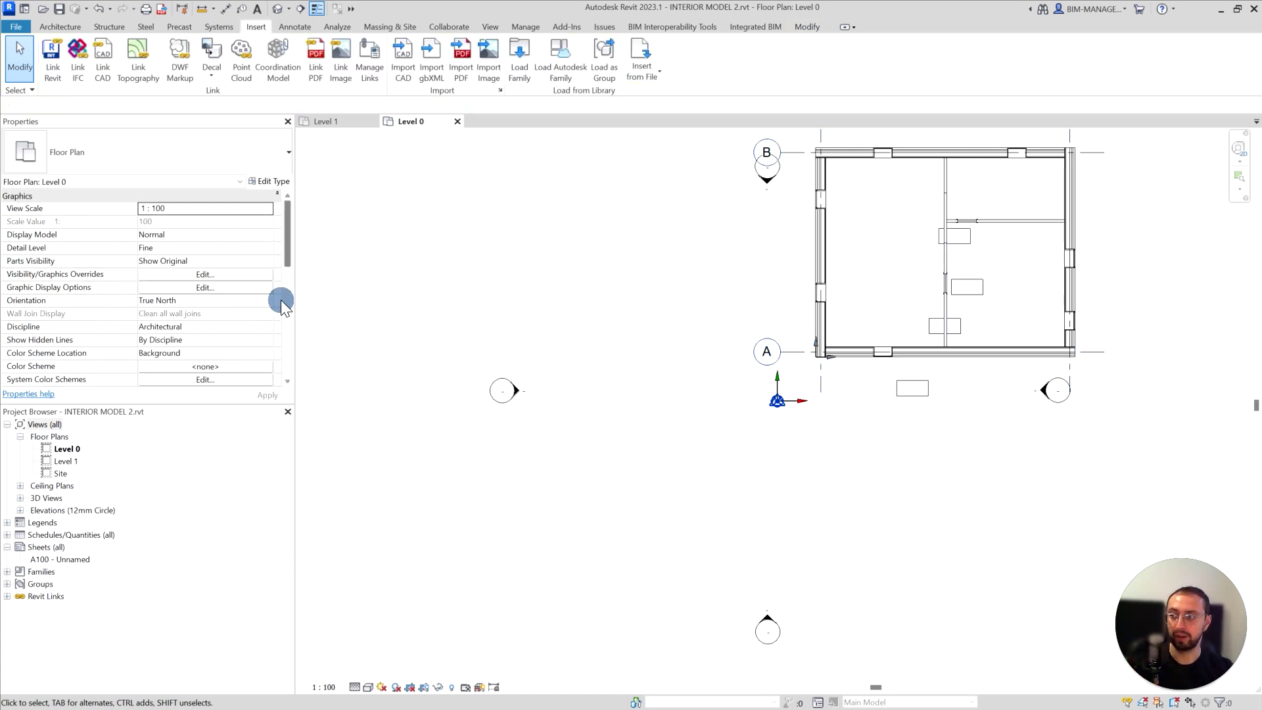
{"action": "left_click", "coordinate": [281, 300]}
{"action": "left_click", "coordinate": [251, 317]}
{"action": "left_click", "coordinate": [774, 379]}
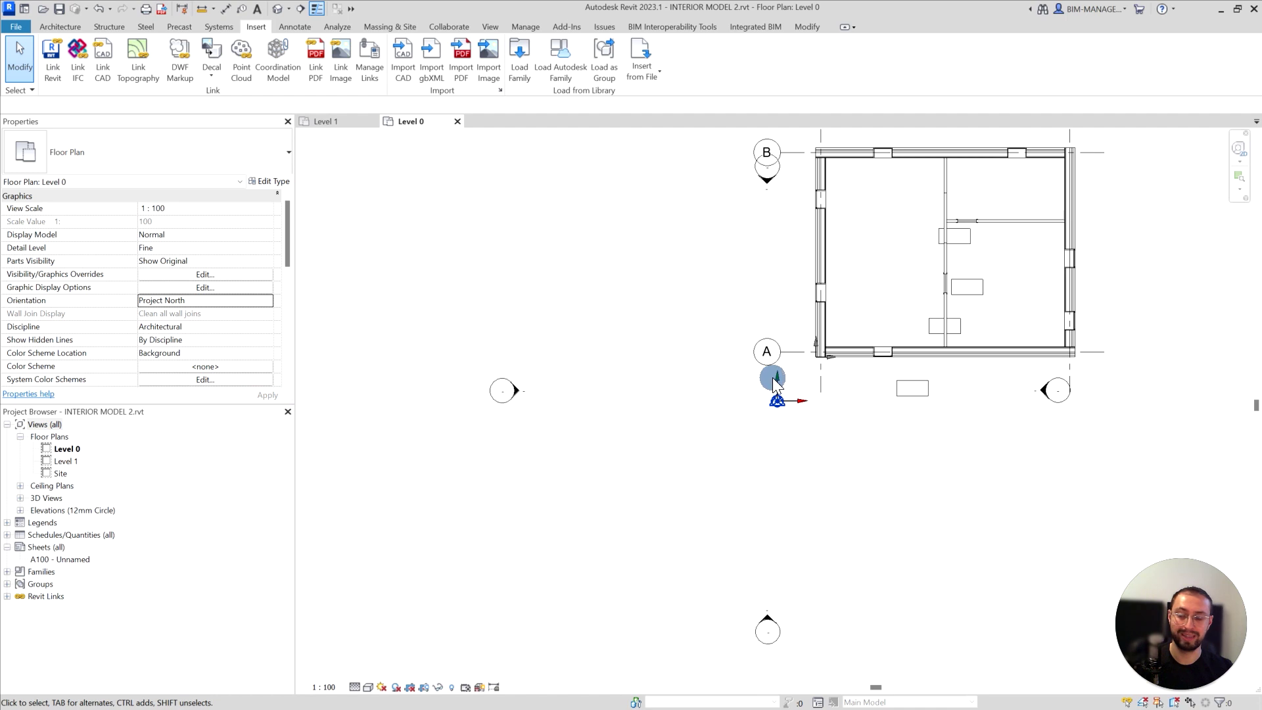
- Delete the Project Base Point IFC link and begin linking another IFC file
{"action": "left_click", "coordinate": [841, 357]}
{"action": "key", "text": "Delete"}
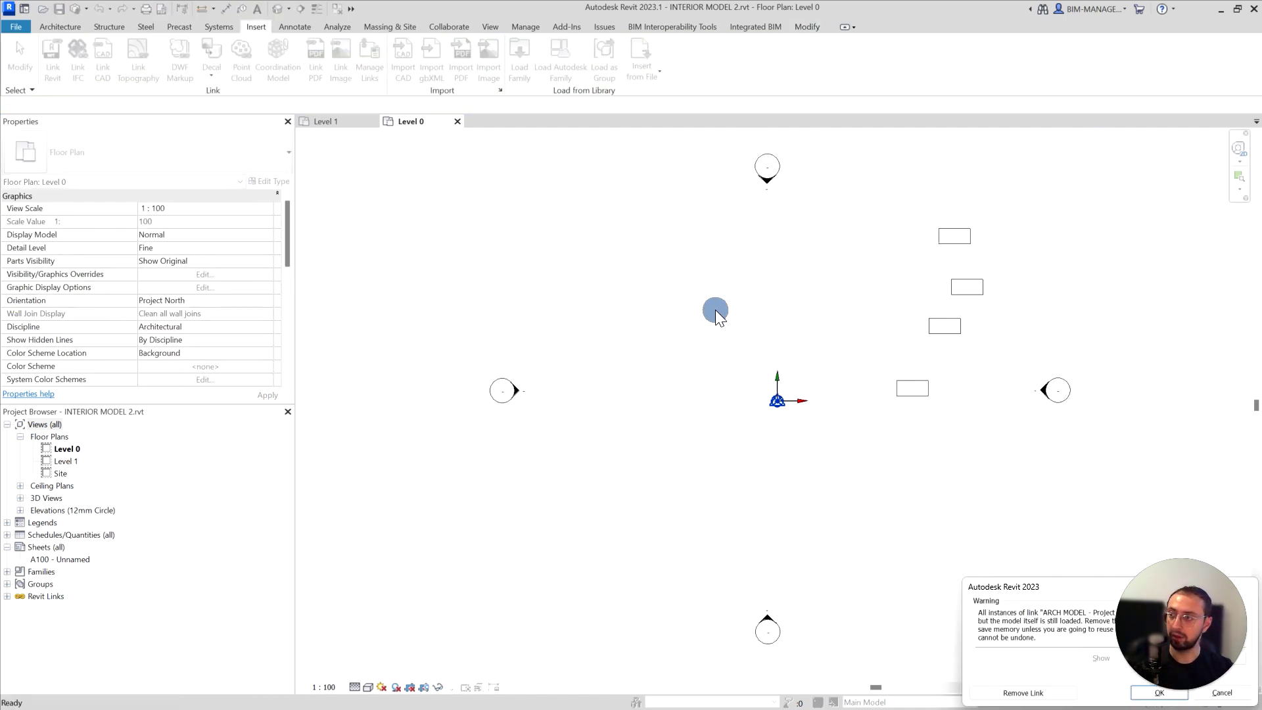
{"action": "left_click", "coordinate": [82, 53]}
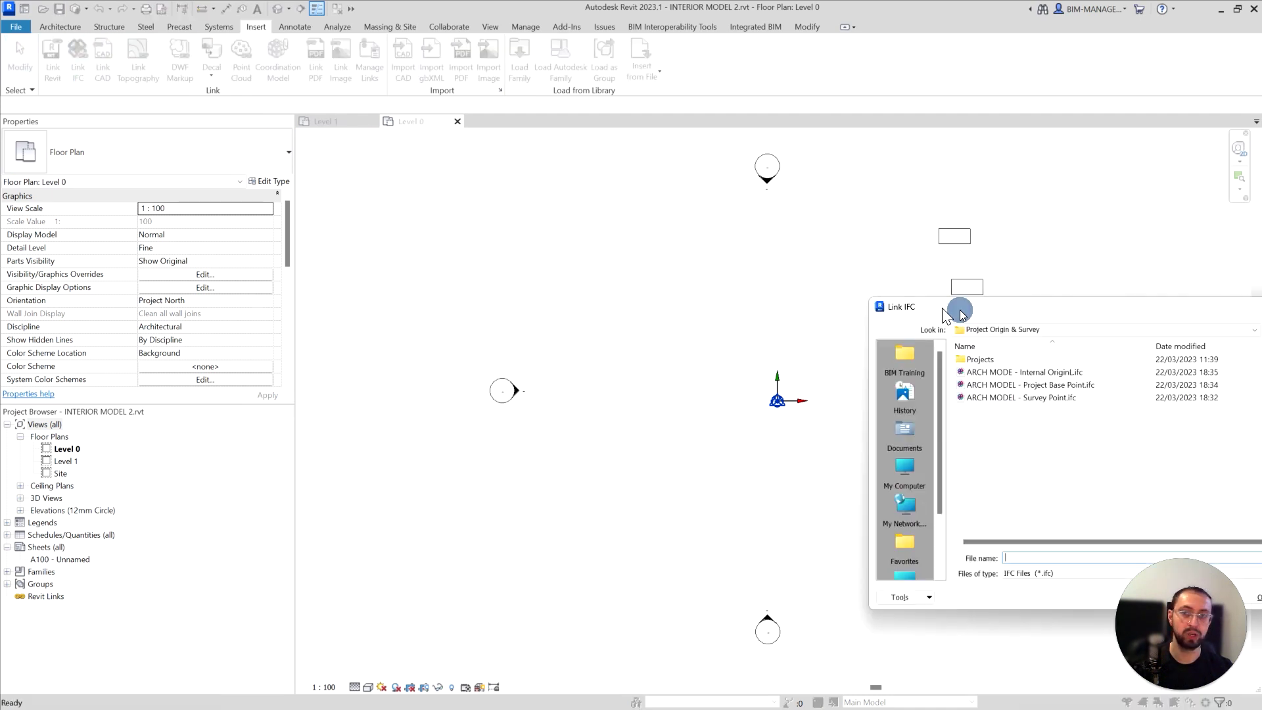
- Link ARCH MODE - Internal Origin.ifc into Level 0 and drag it slightly upward
{"action": "left_click_drag", "start_coordinate": [961, 305], "coordinate": [681, 270]}
{"action": "left_click", "coordinate": [759, 331]}
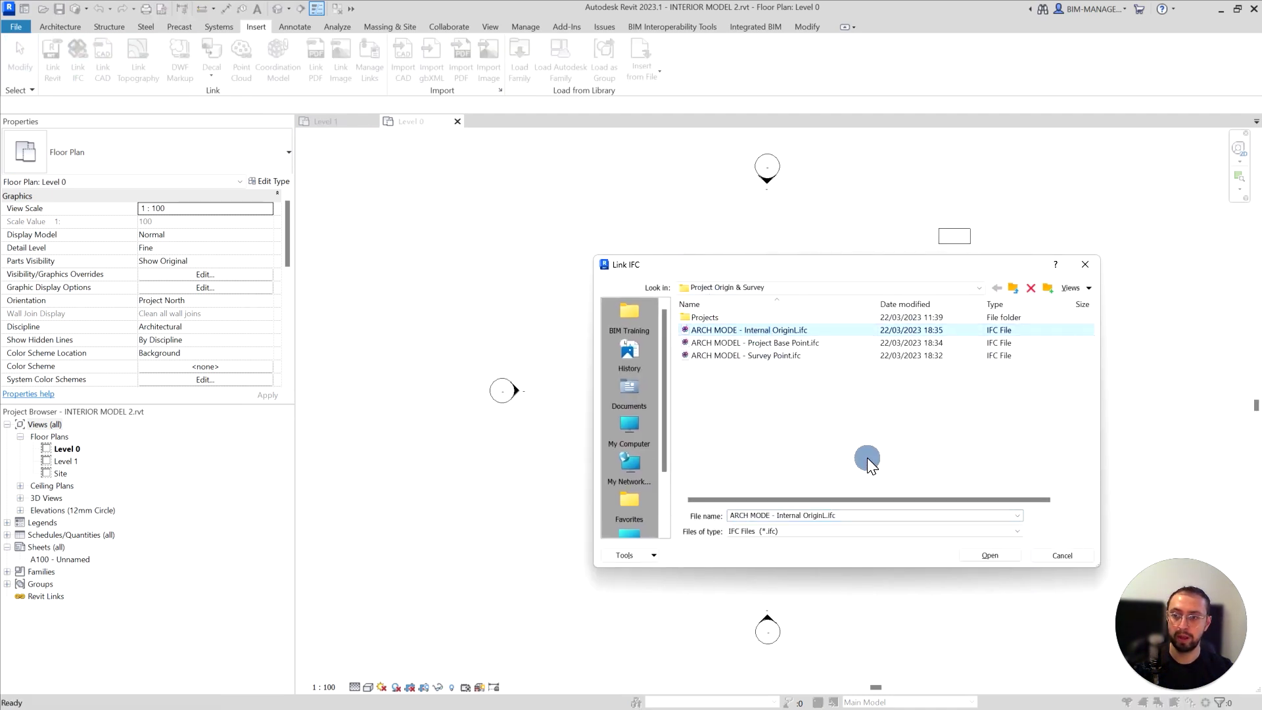
{"action": "left_click", "coordinate": [994, 556]}
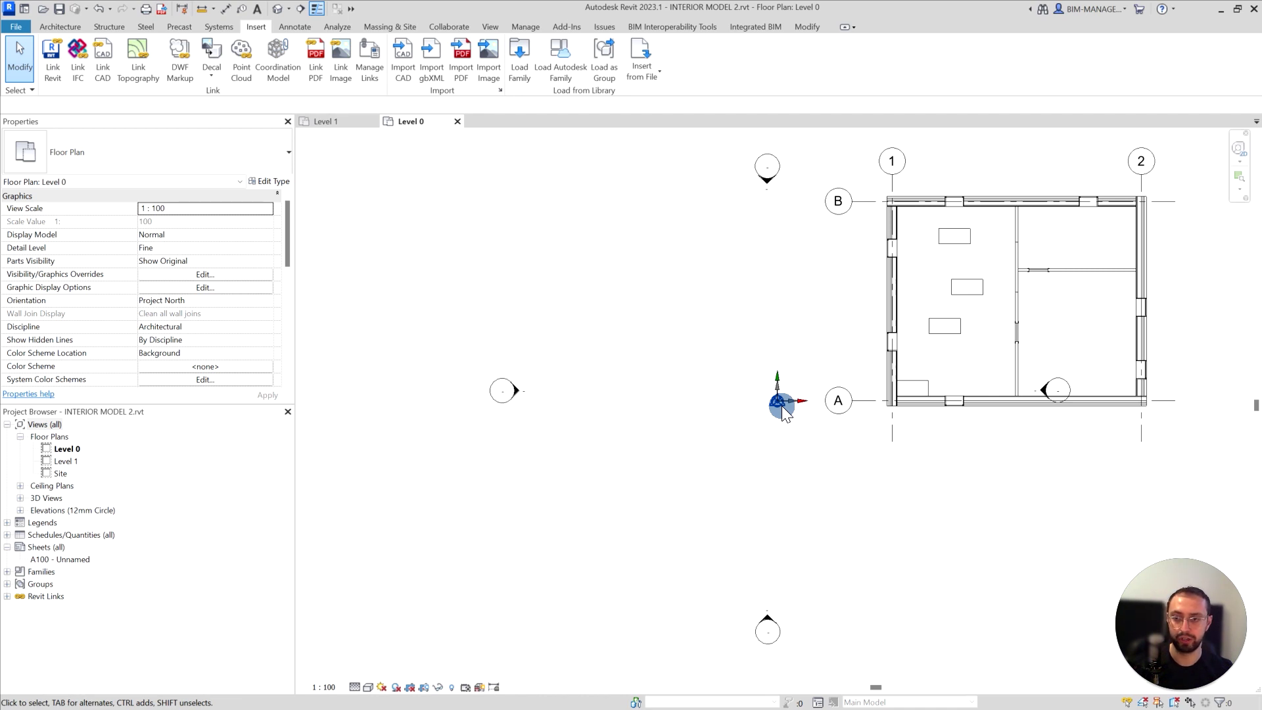
{"action": "left_click", "coordinate": [934, 404]}
{"action": "left_click_drag", "start_coordinate": [933, 403], "coordinate": [919, 333]}
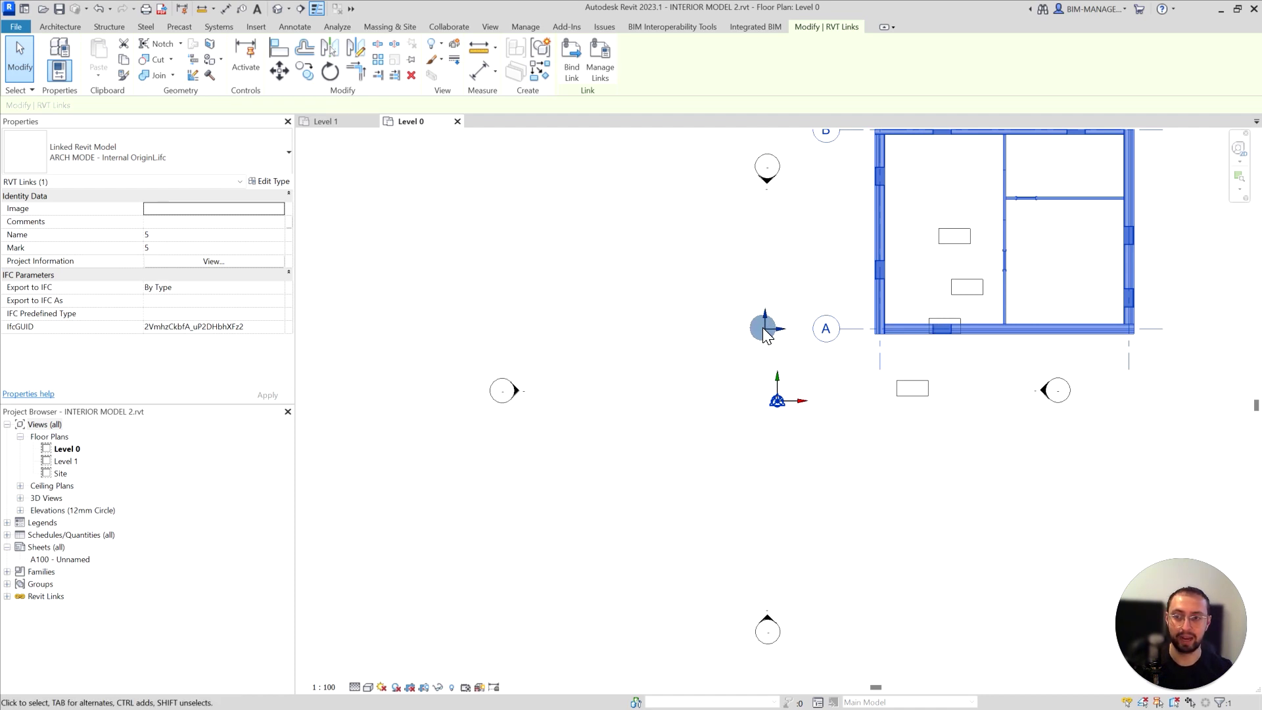
- Deselect the Internal Origin link and set Level 0's orientation to True North
{"action": "left_click", "coordinate": [724, 284]}
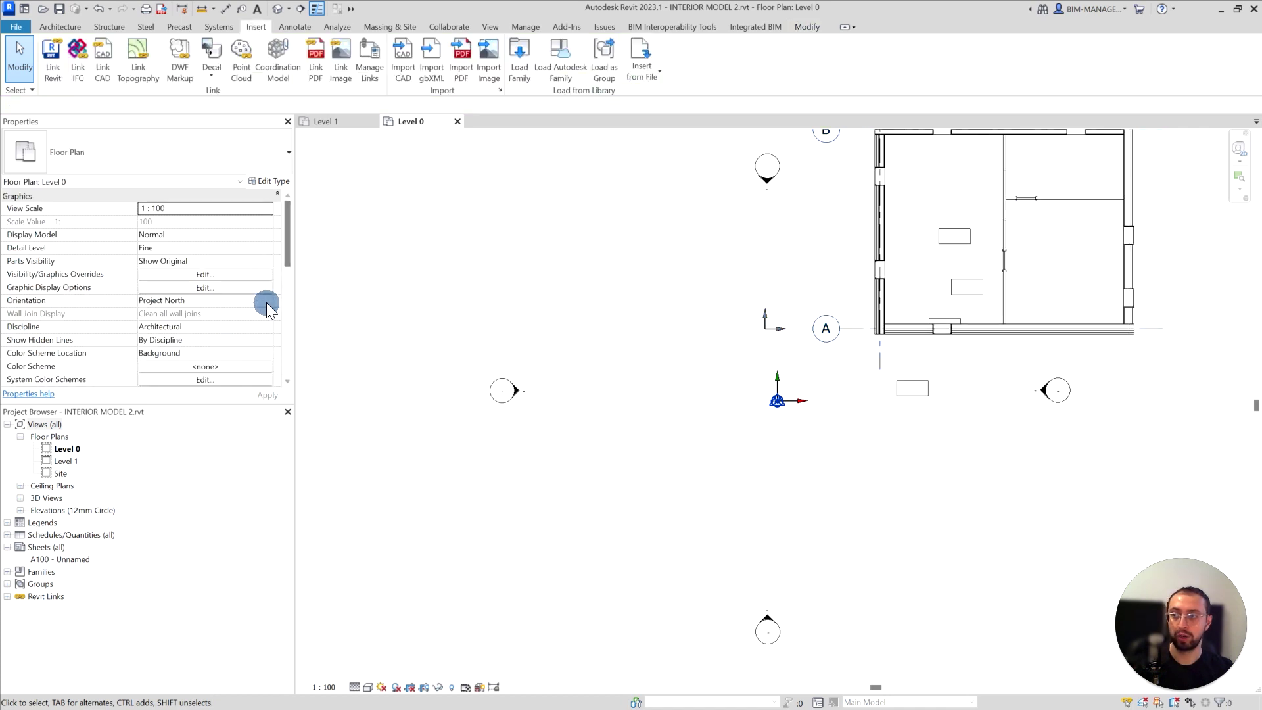
{"action": "left_click", "coordinate": [266, 302]}
{"action": "left_click", "coordinate": [171, 326]}
{"action": "left_click", "coordinate": [416, 327]}
{"action": "left_click", "coordinate": [870, 346]}
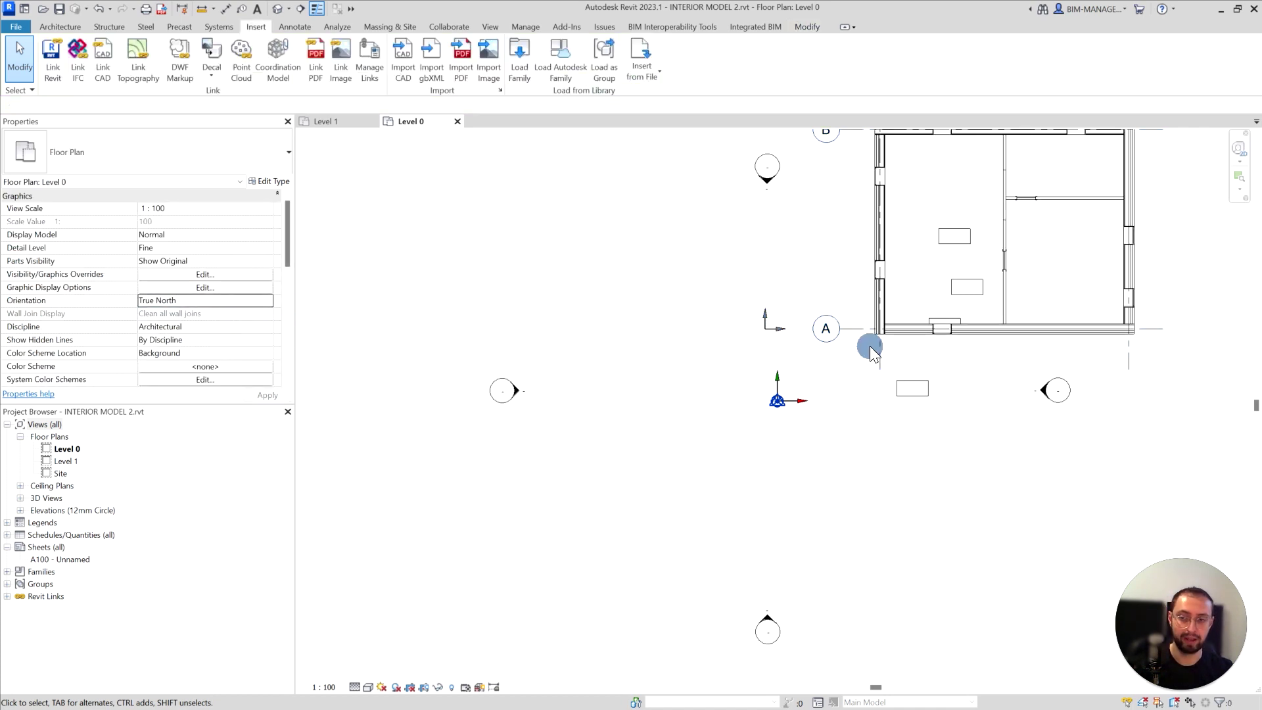